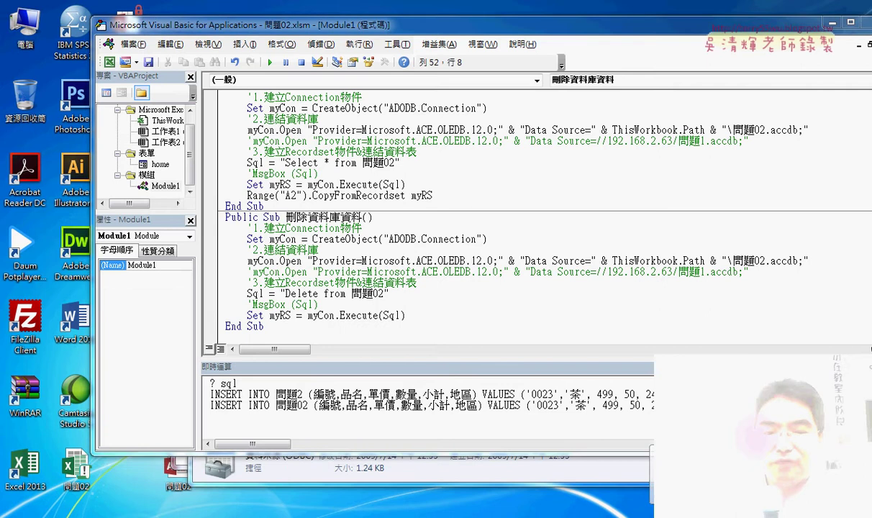
Run the 新增全部資料 macro in Excel to add all sheet rows to Access, then switch to Access
mouse_move(172, 466)
click(162, 457)
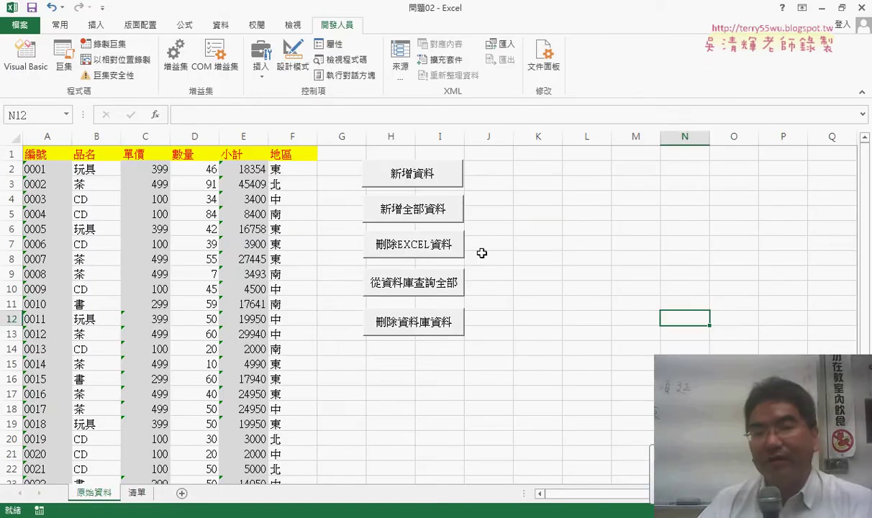
click(536, 228)
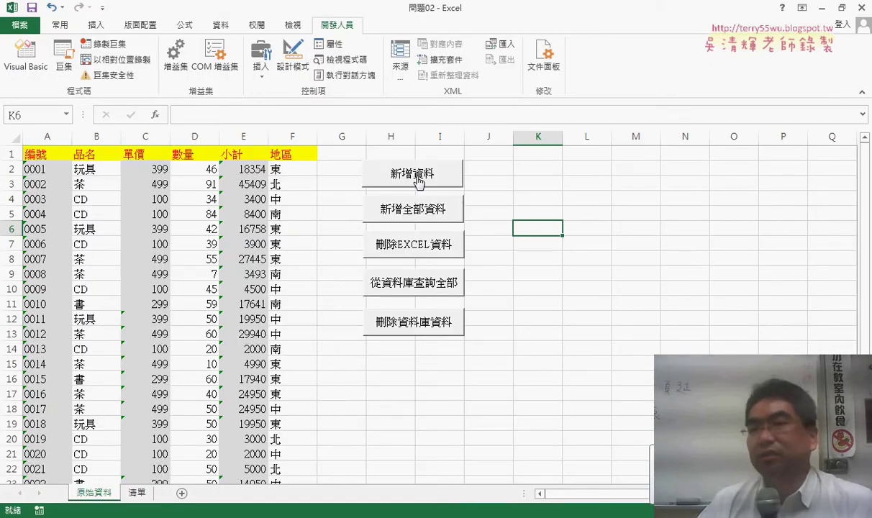
click(407, 215)
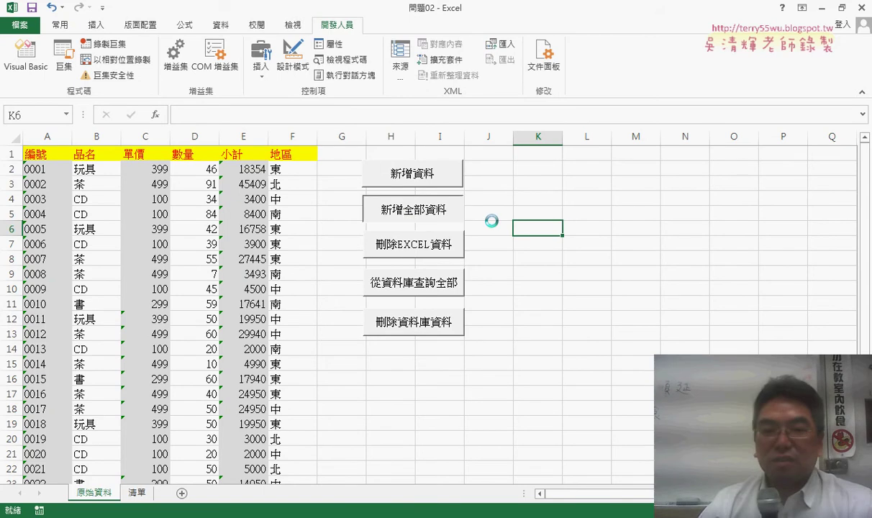
key(Return)
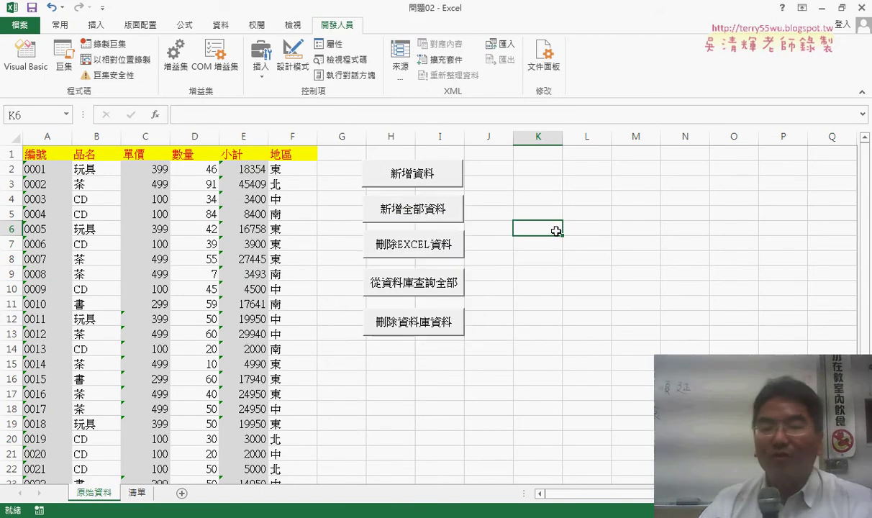
key(alt+Tab)
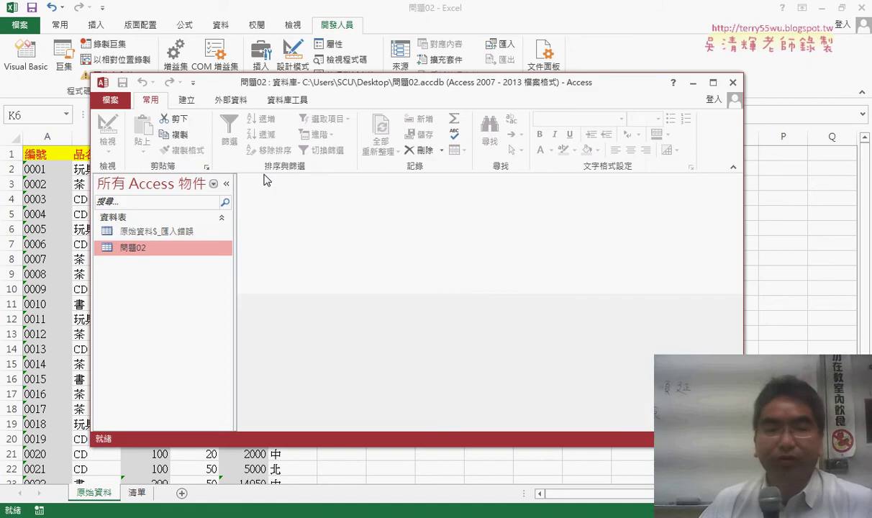
Open the 問題02 table maximized and select all 23 records, 0001 to 0023
double_click(166, 247)
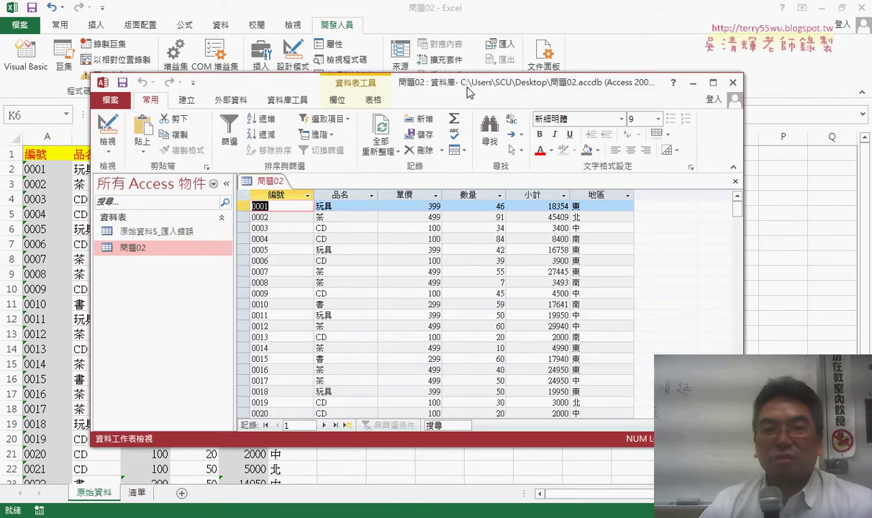
double_click(466, 92)
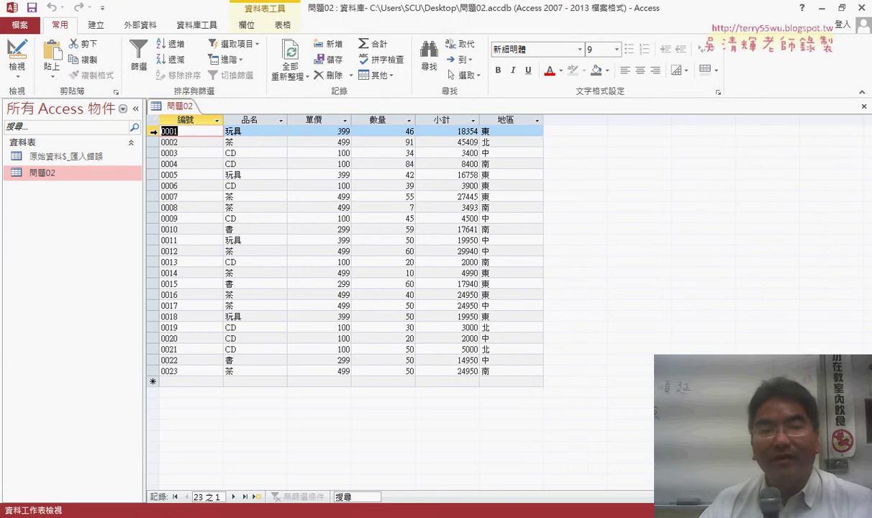
drag(153, 131, 150, 370)
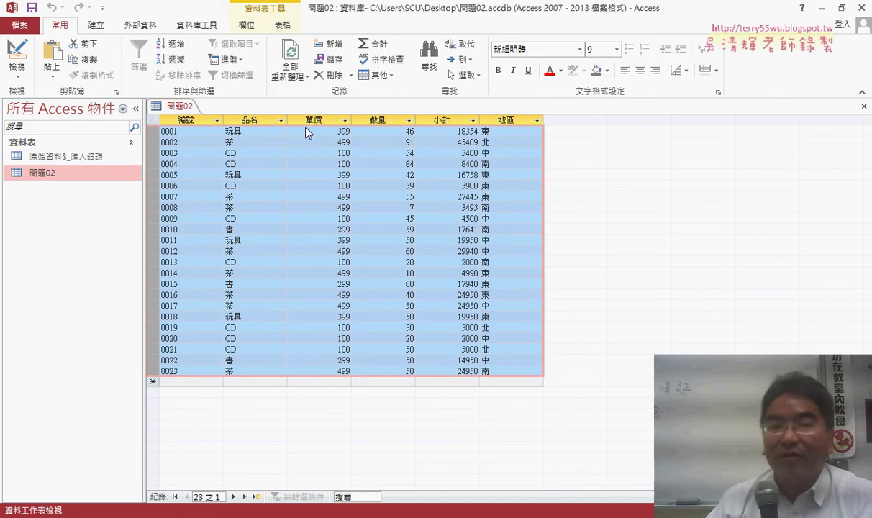
Refresh Access, clear Excel's data rows with 刪除EXCEL資料, and view that button's assigned macro
click(291, 56)
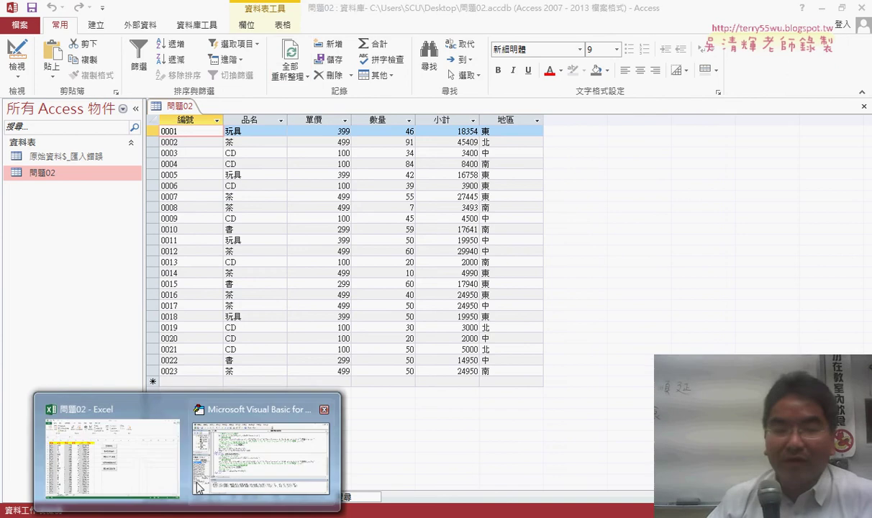
click(97, 452)
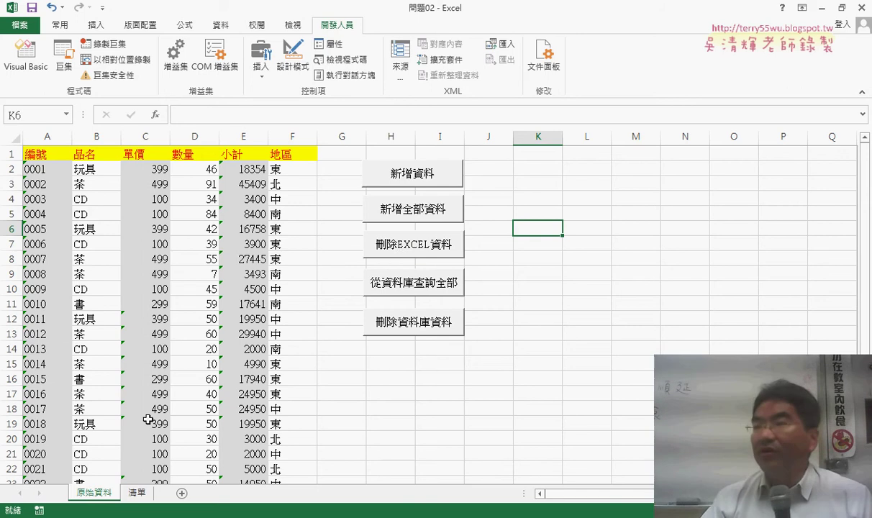
click(401, 251)
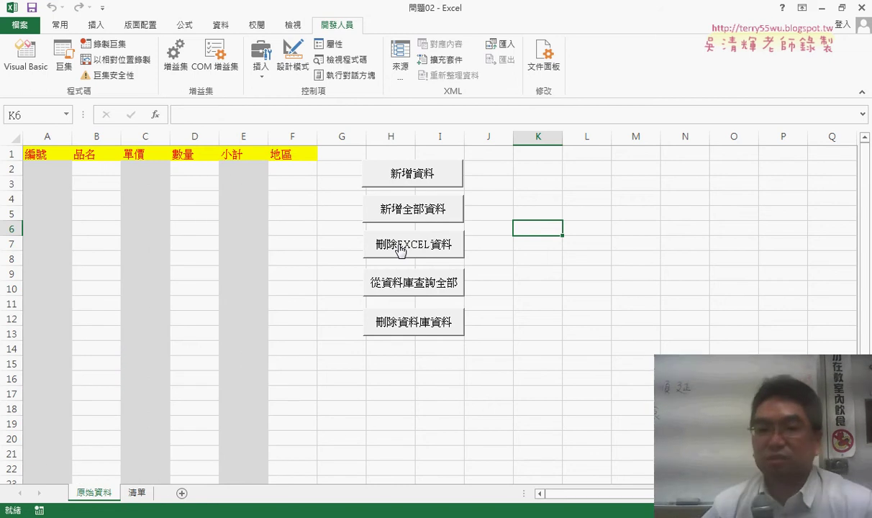
right_click(400, 251)
click(453, 355)
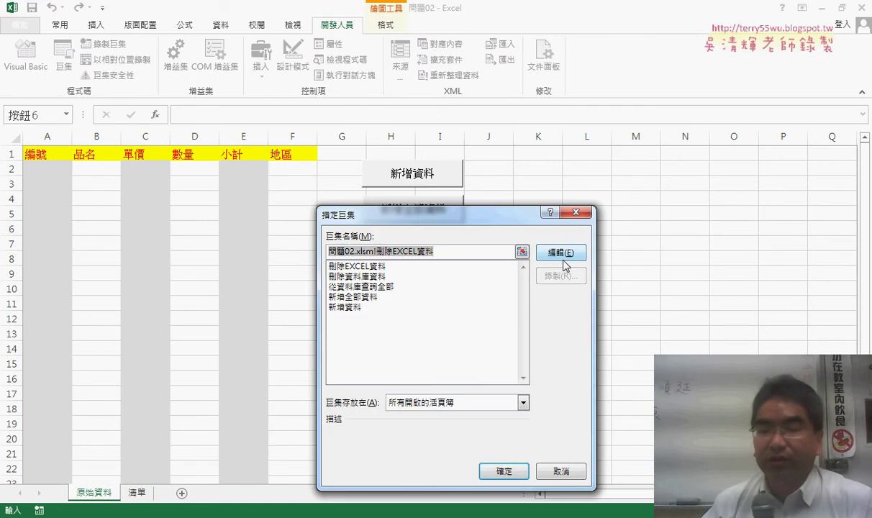
Open the 刪除EXCEL資料 code and review the last-row variable r and Range("A2:F" & r)
click(533, 249)
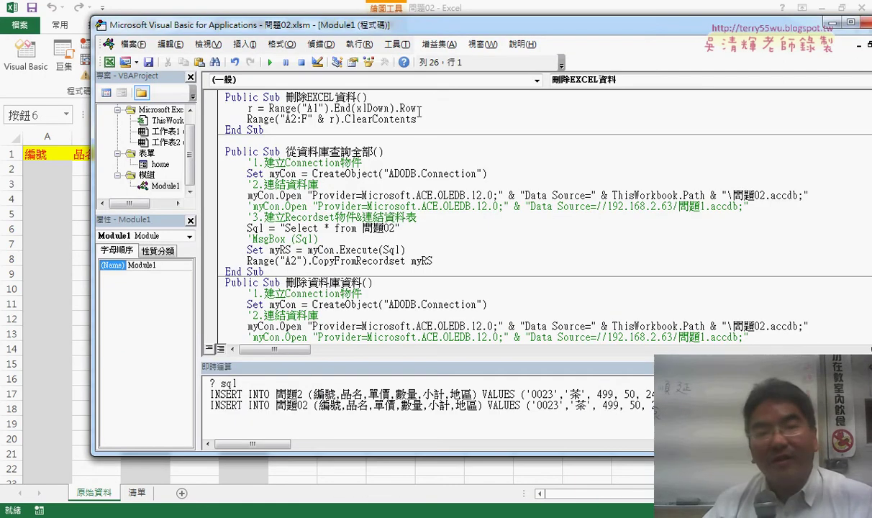
drag(417, 108, 269, 108)
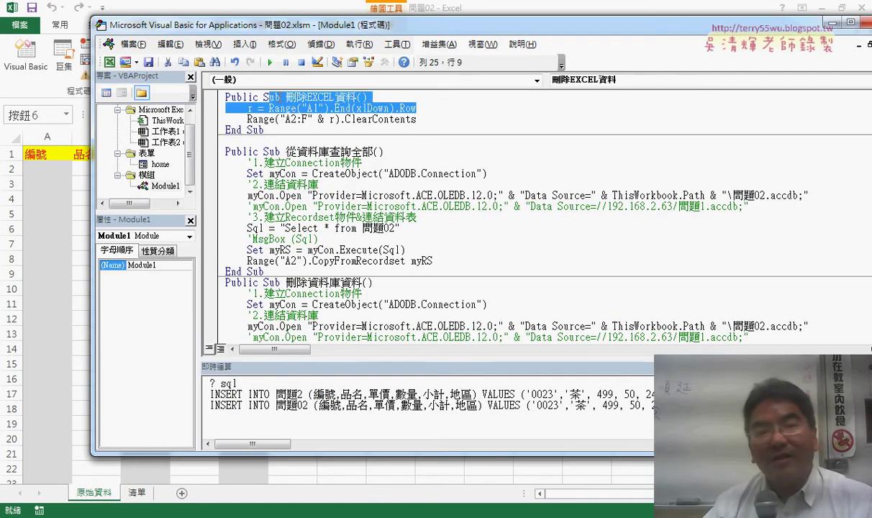
double_click(250, 108)
drag(248, 119, 297, 120)
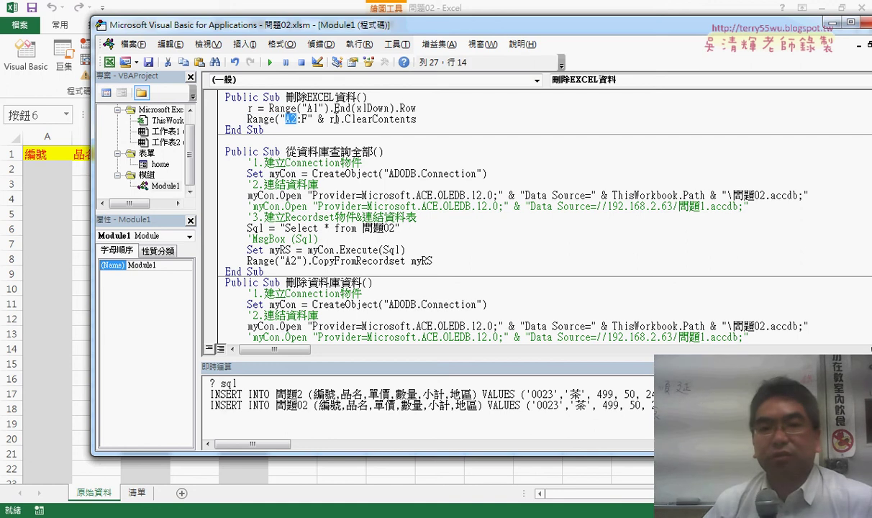
drag(302, 120, 308, 119)
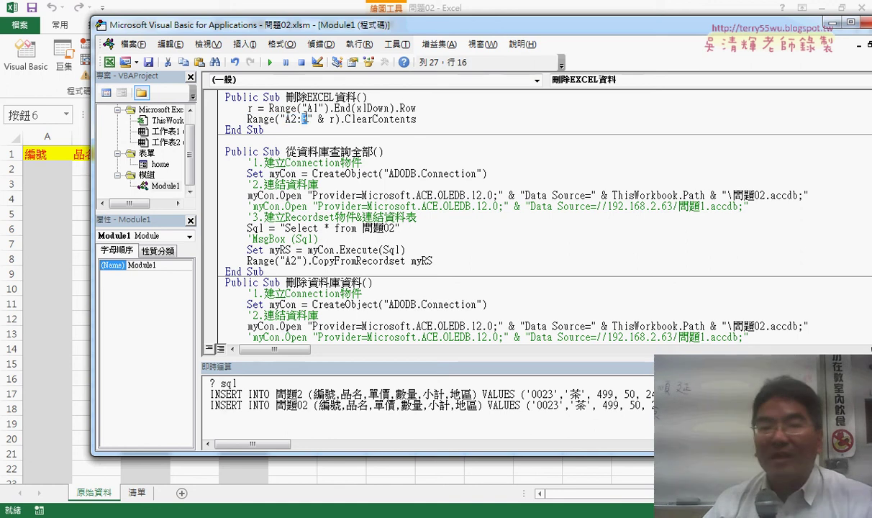
text(F)
click(308, 120)
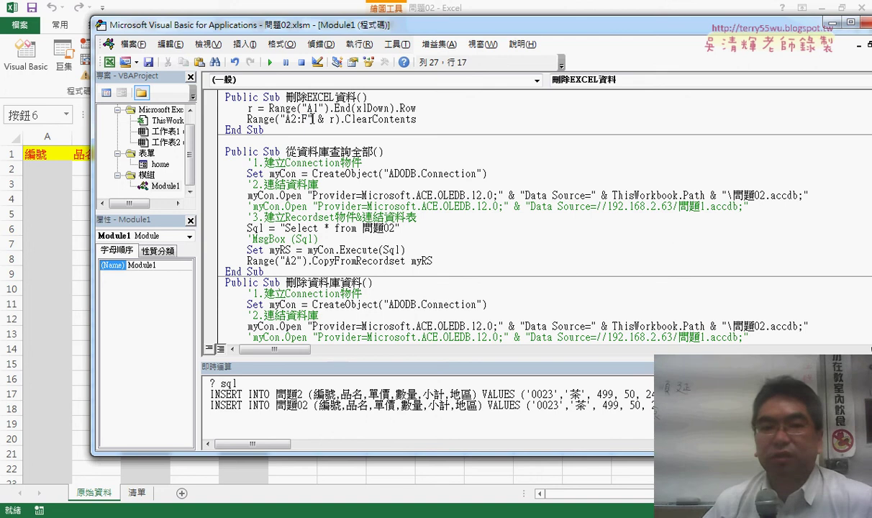
drag(314, 120, 338, 120)
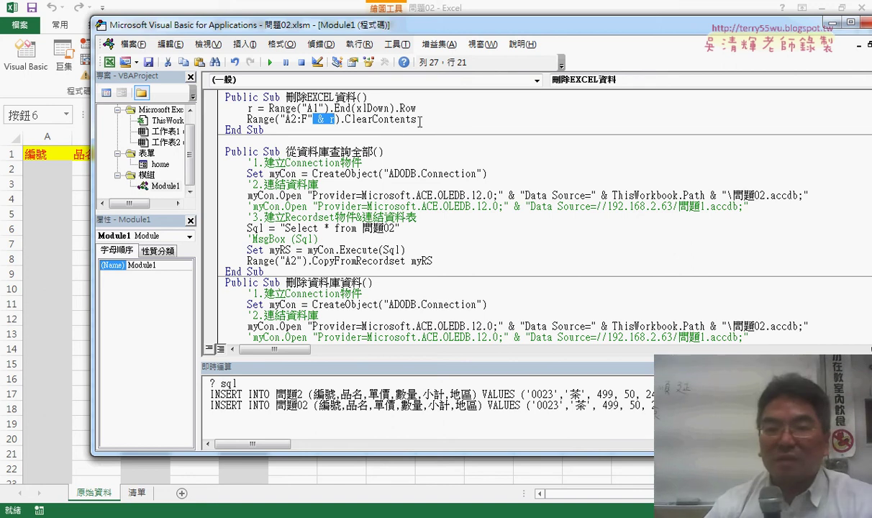
Retype the method as .ClearContents from the suggestions and return to Excel
drag(420, 119, 342, 119)
text(.)
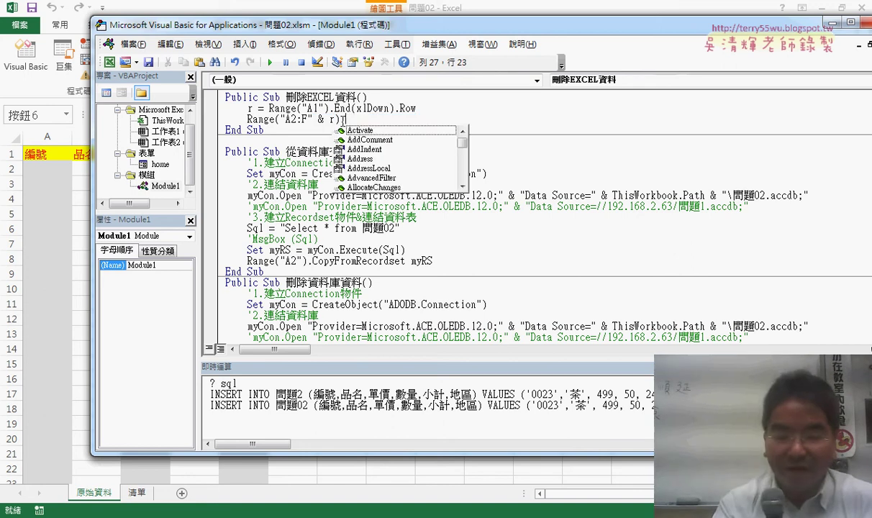
text(cl)
key(Down)
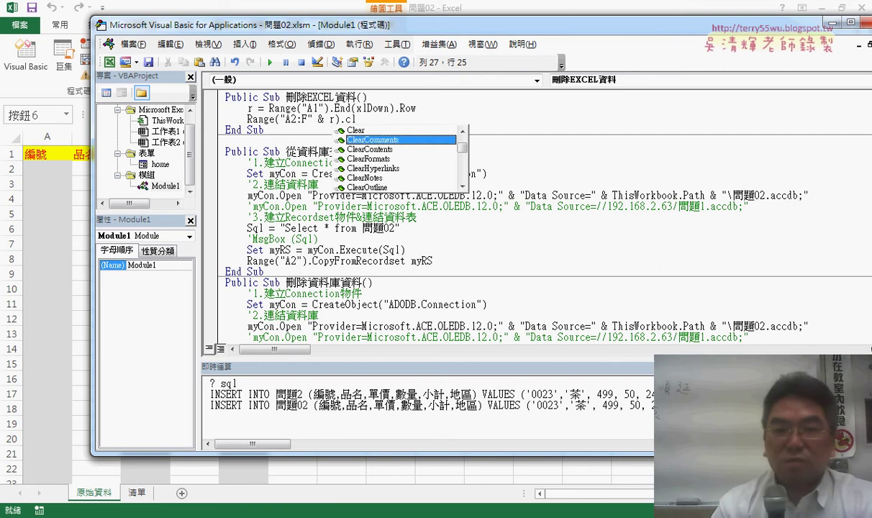
key(Down)
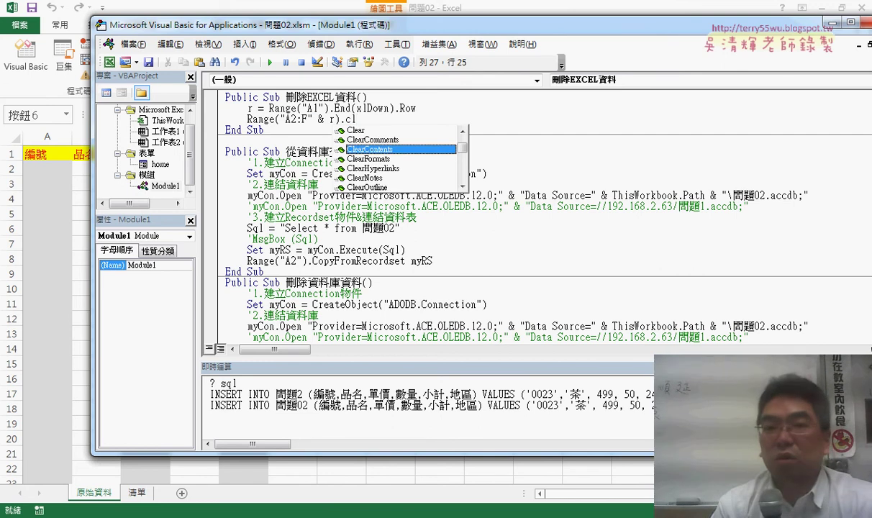
click(425, 238)
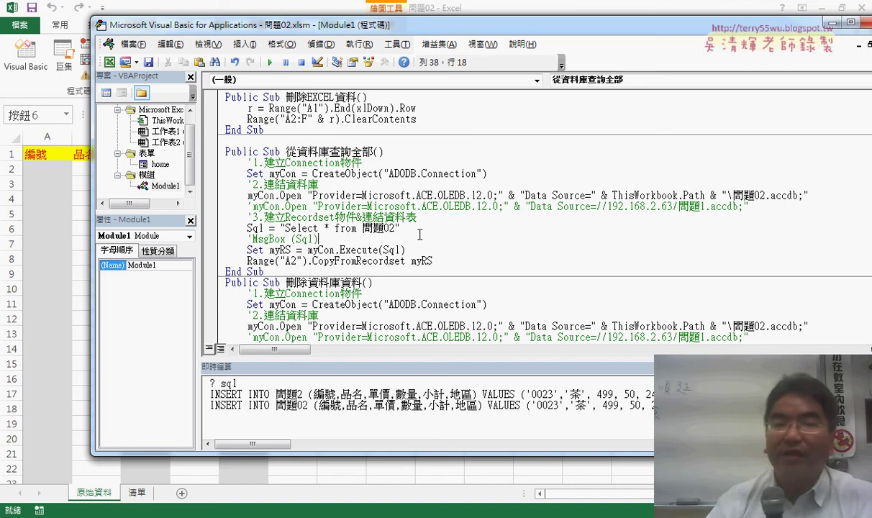
click(570, 6)
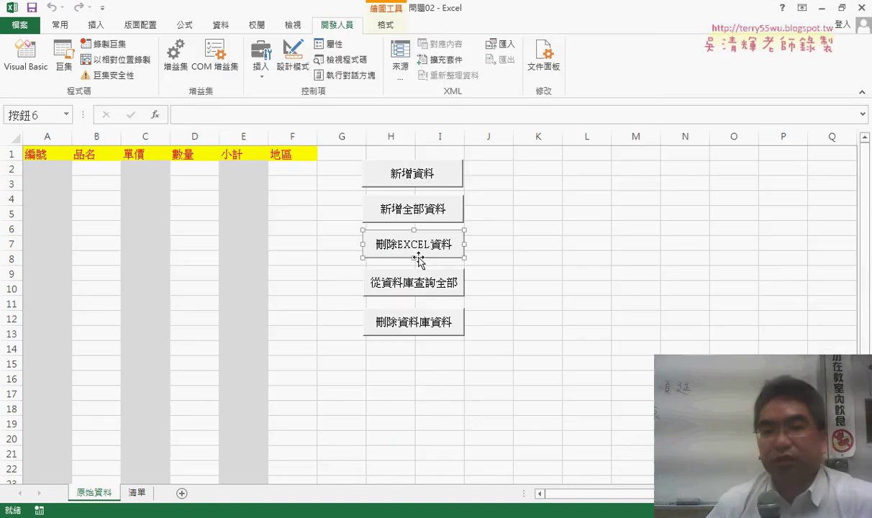
click(595, 251)
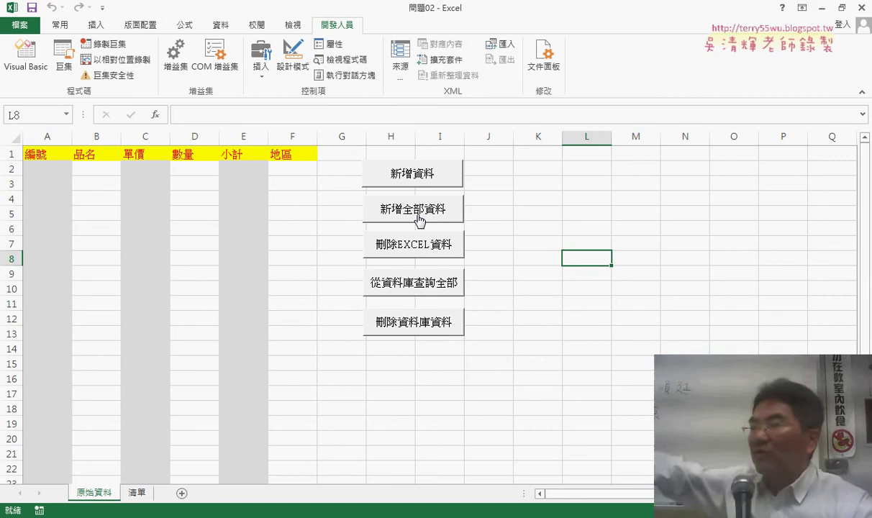
click(420, 216)
click(504, 223)
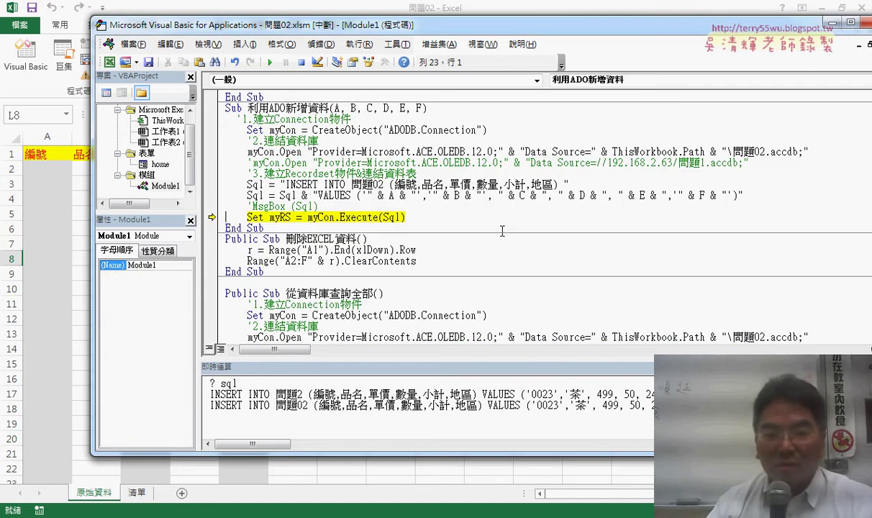
click(474, 208)
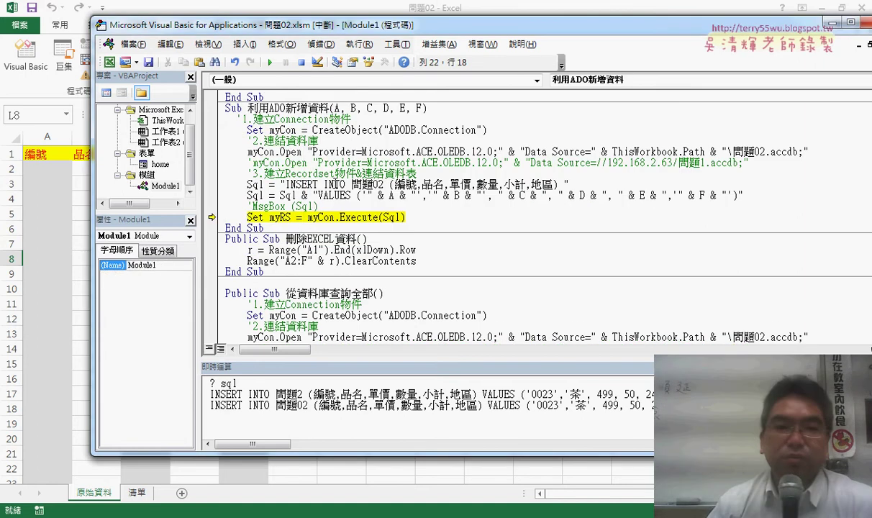
click(302, 62)
click(46, 243)
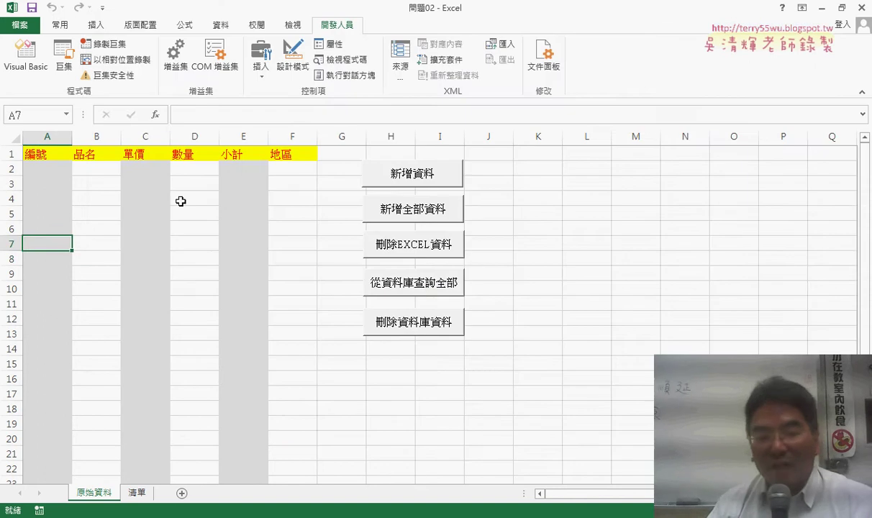
Minimize Access to reveal Excel's 原始資料 sheet with only its header row
key(alt+Tab)
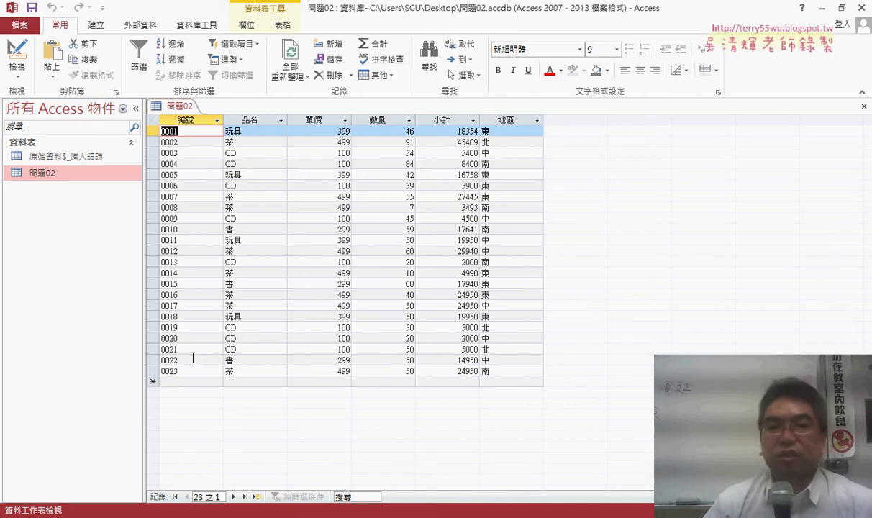
click(822, 8)
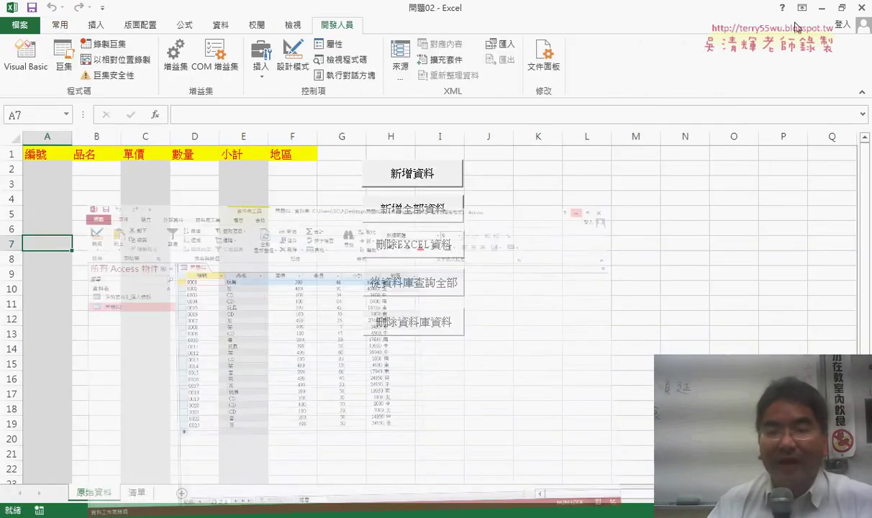
click(543, 286)
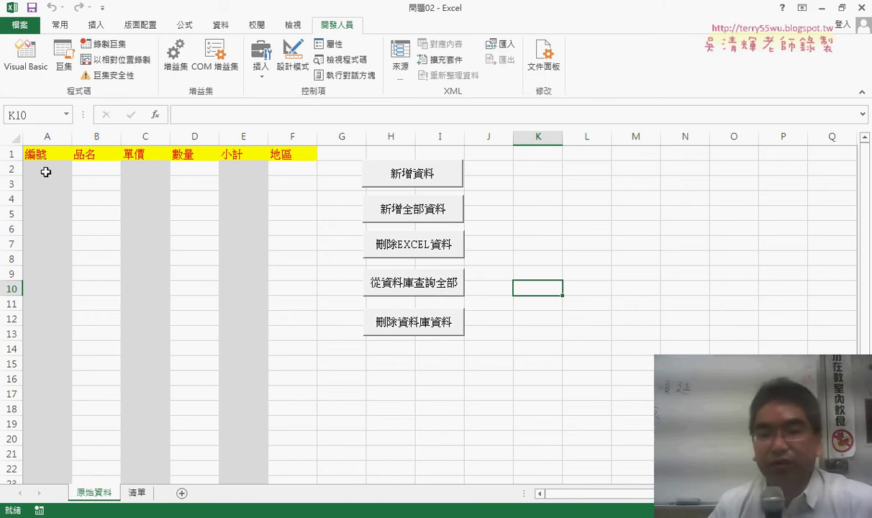
Run 從資料庫查詢全部 to load records 0001–0023 into rows 2–24, verify them, and edit its macro
click(437, 288)
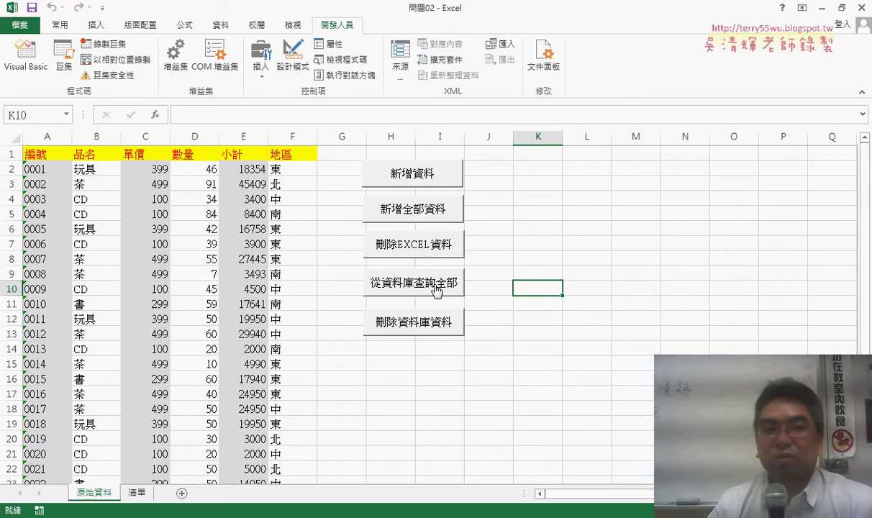
click(162, 259)
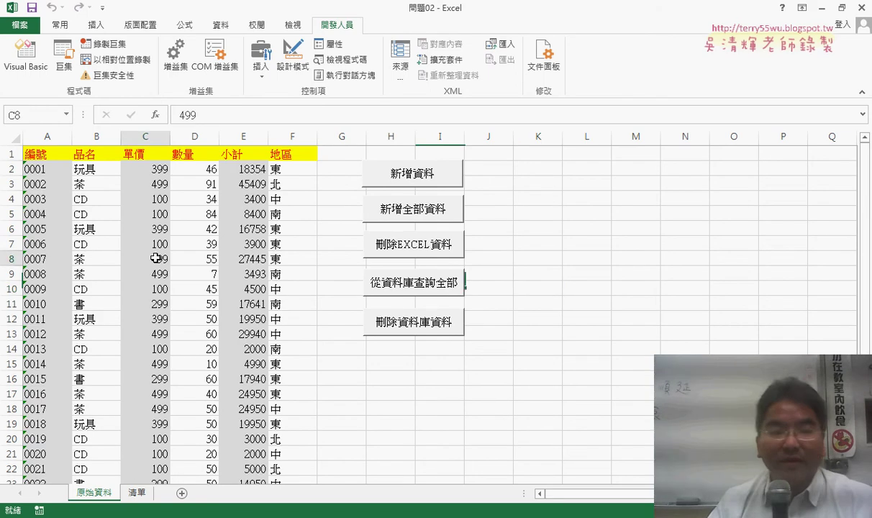
scroll(148, 245, down, 3)
click(64, 364)
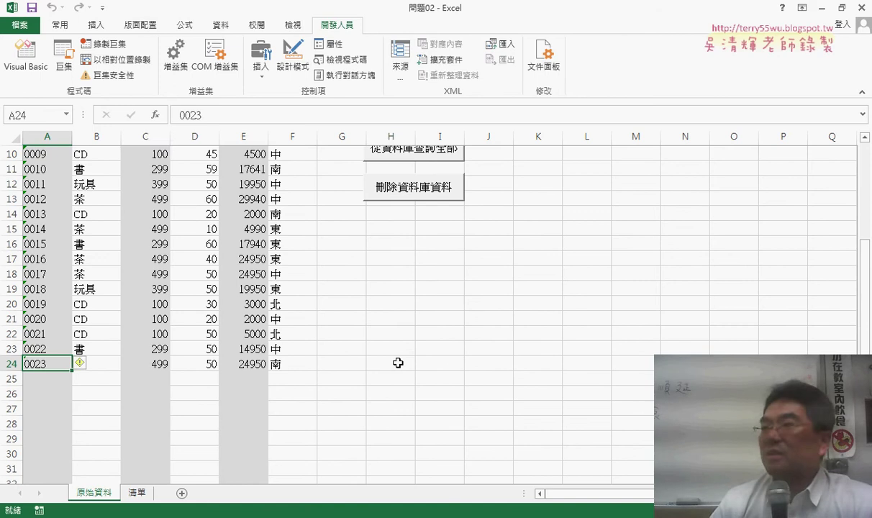
scroll(79, 446, up, 3)
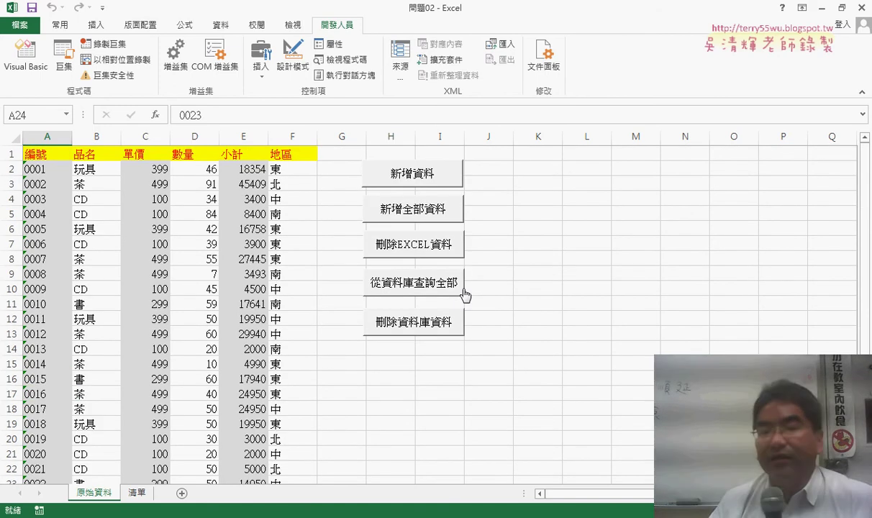
right_click(452, 284)
click(503, 395)
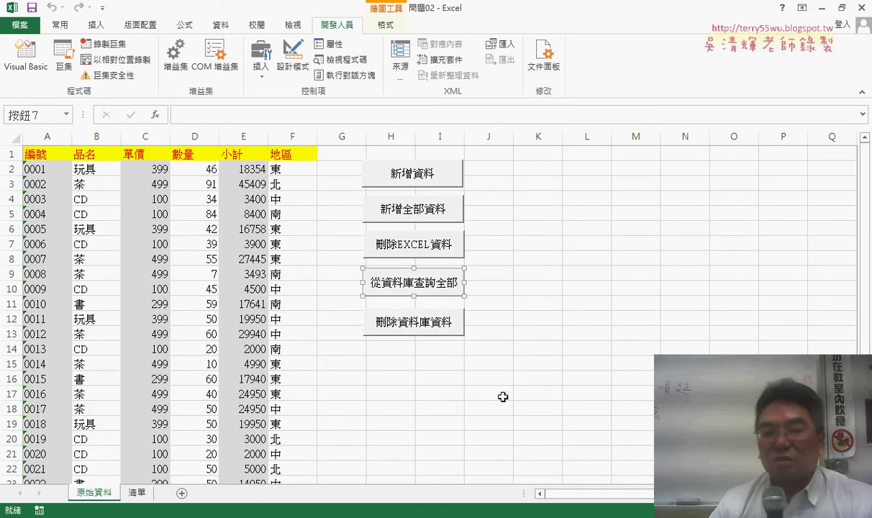
Delete the old body of the 從資料庫查詢全部 macro
click(576, 273)
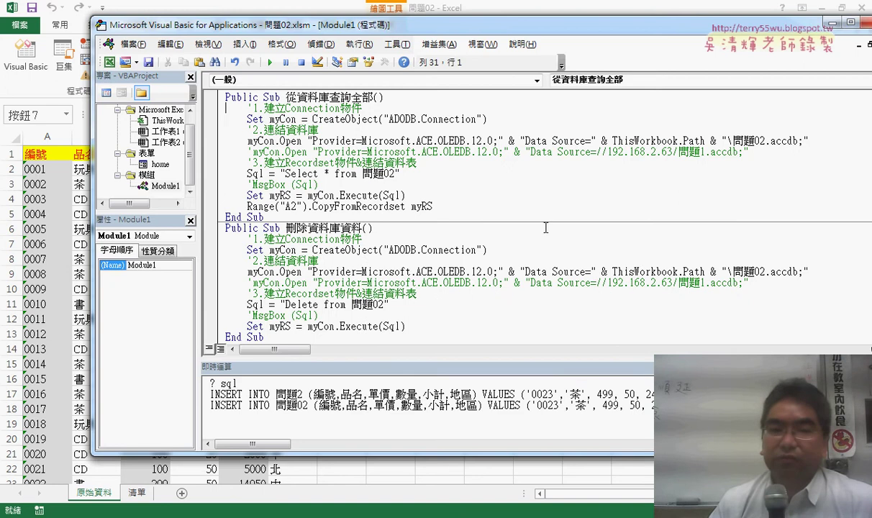
scroll(468, 216, up, 2)
scroll(460, 224, up, 1)
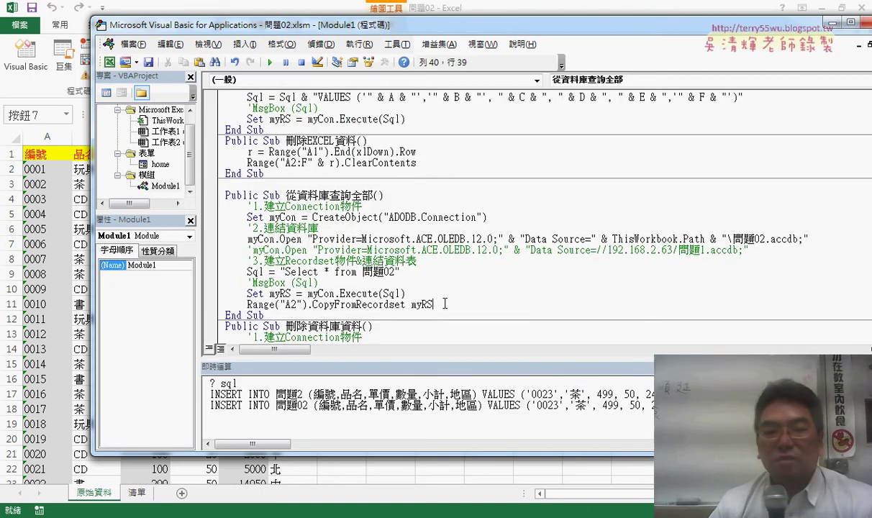
drag(445, 305, 211, 208)
key(Delete)
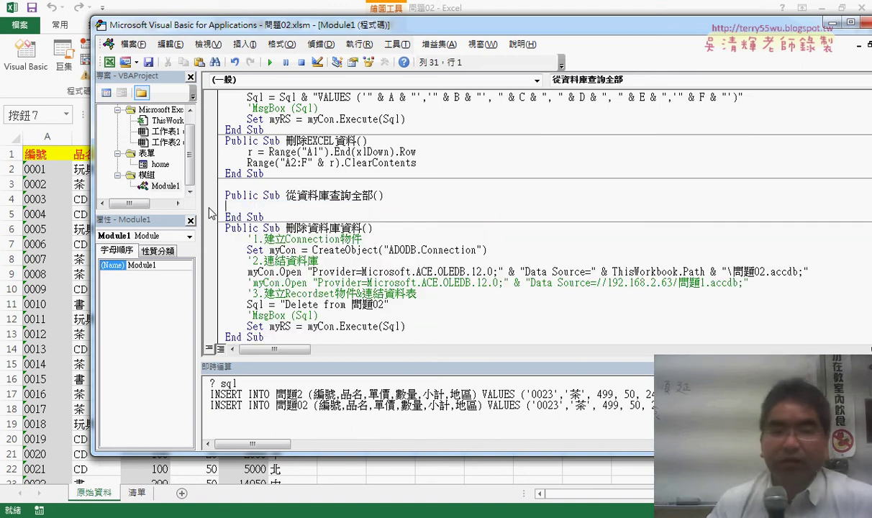
drag(286, 196, 374, 194)
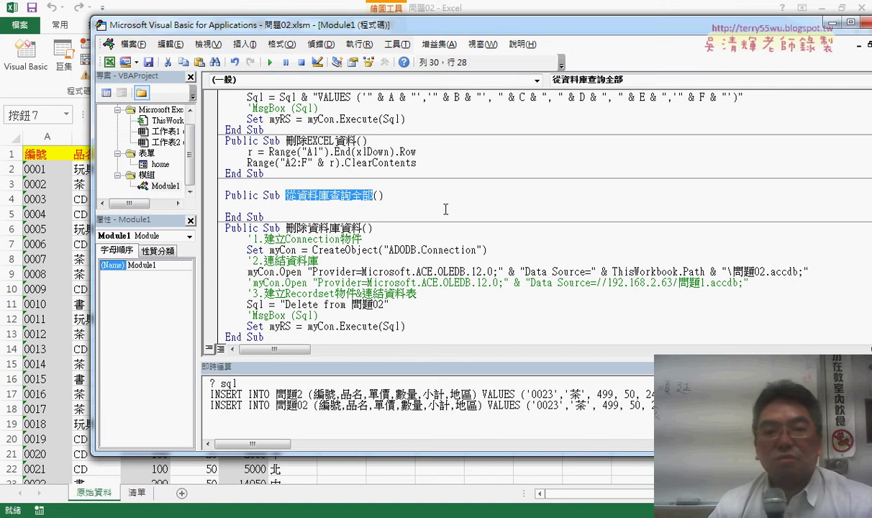
Copy the ADO connection code from 利用ADO新增資料 and paste it into 從資料庫查詢全部
scroll(432, 205, up, 2)
scroll(445, 210, up, 1)
scroll(446, 209, up, 1)
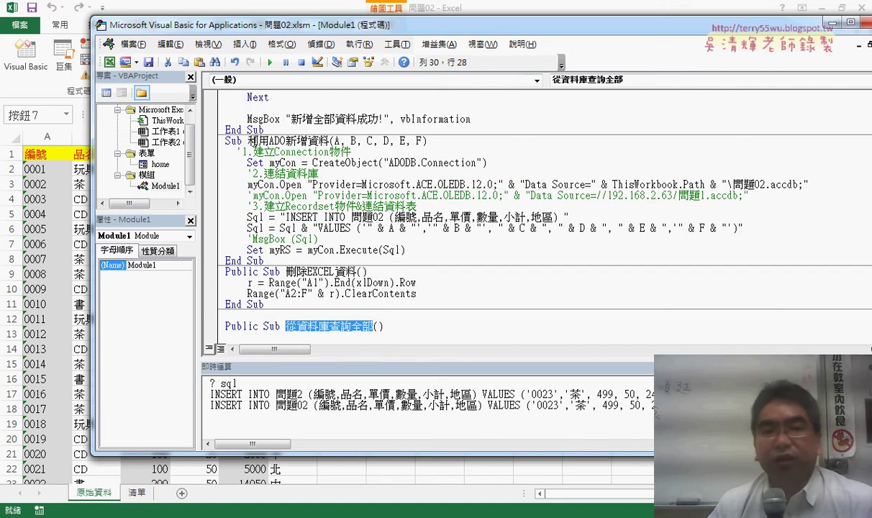
drag(247, 141, 329, 141)
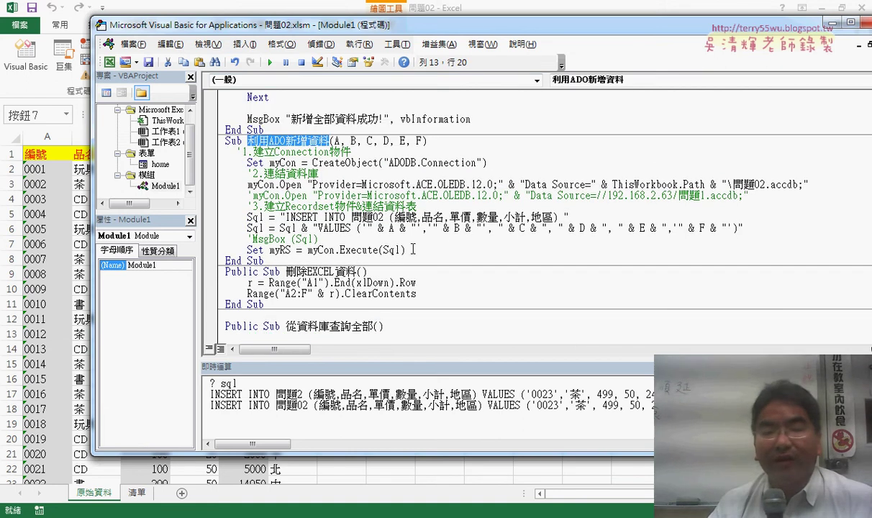
drag(414, 250, 220, 153)
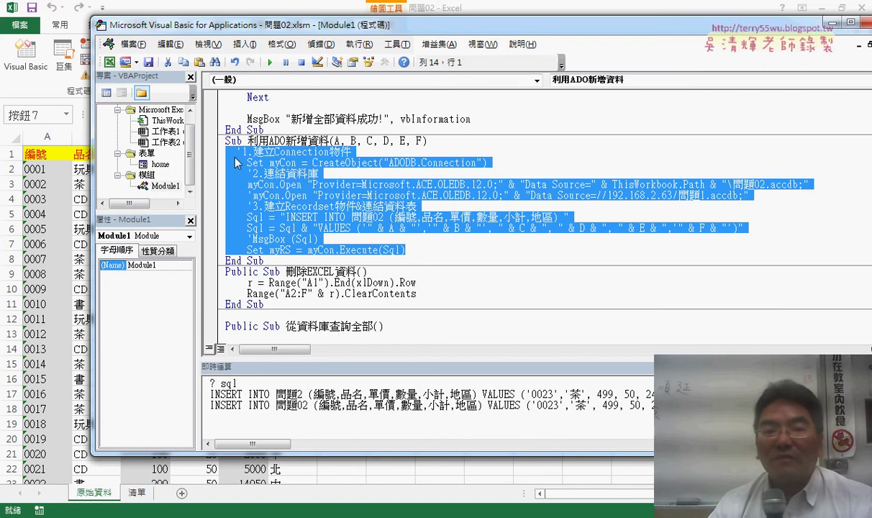
right_click(238, 163)
click(309, 187)
scroll(380, 249, down, 2)
scroll(380, 249, down, 2)
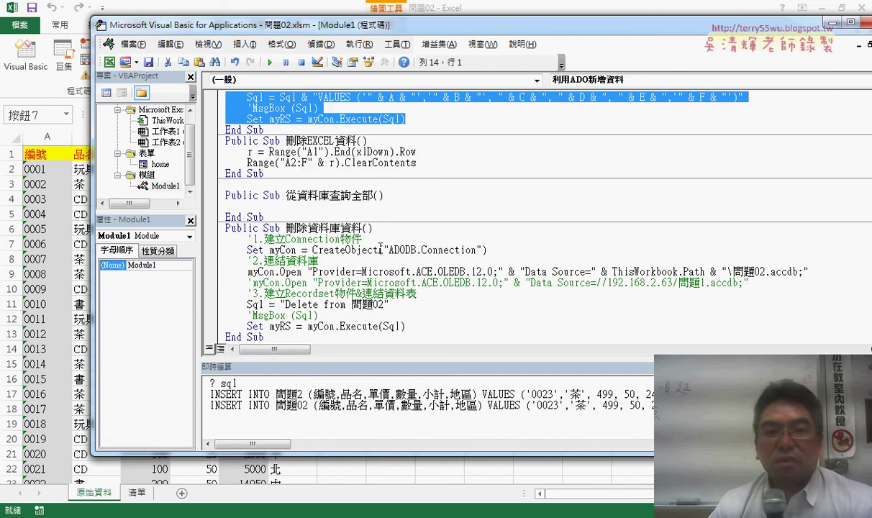
click(252, 206)
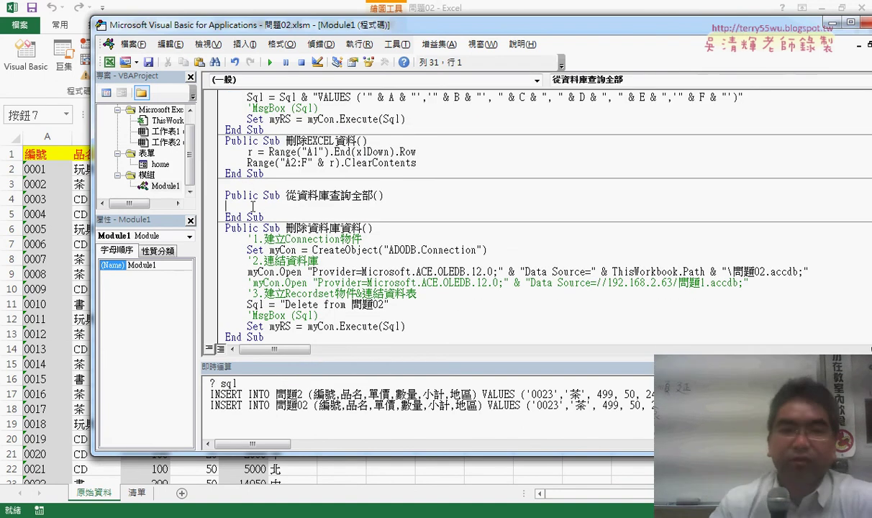
key(ctrl+v)
Tidy the pasted code and delete the old INSERT statement, leaving Sql = ""
click(241, 206)
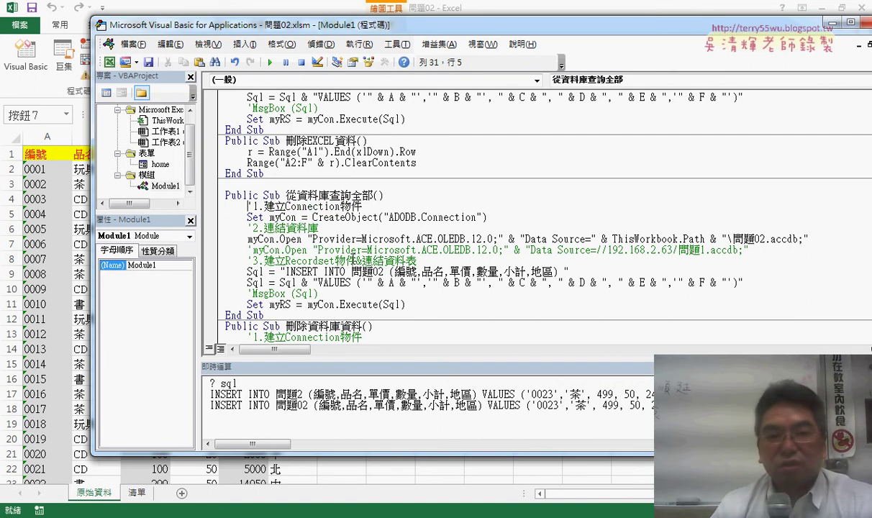
click(352, 260)
click(289, 216)
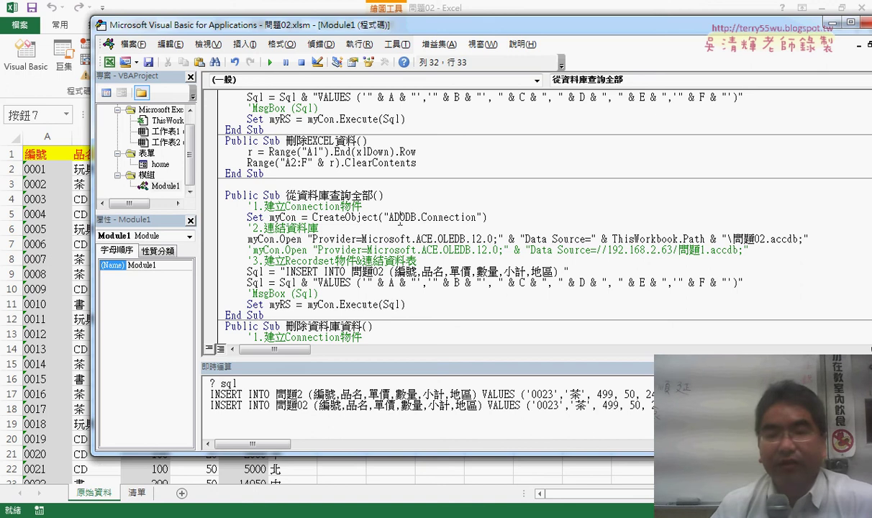
click(634, 238)
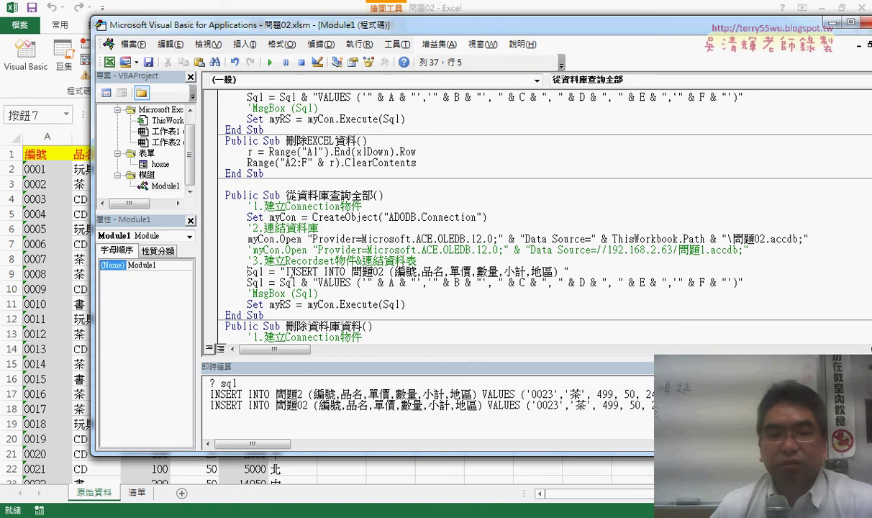
drag(287, 272, 750, 280)
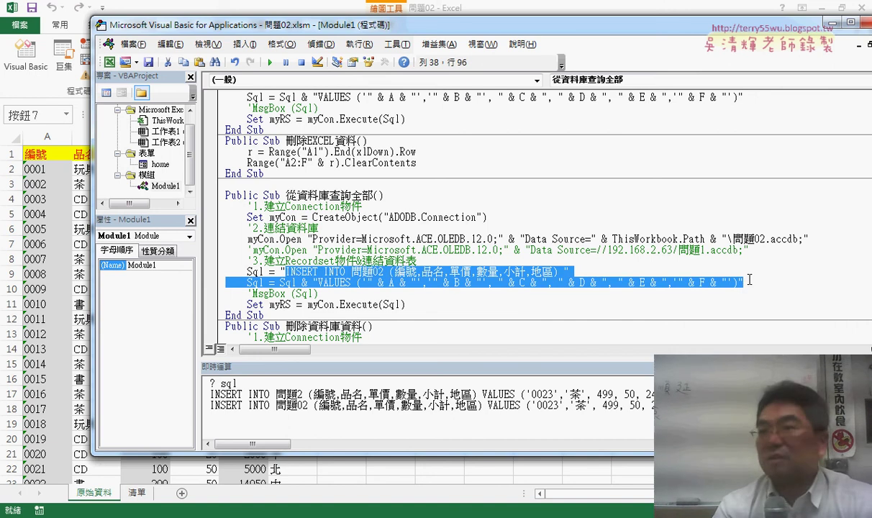
key(Delete)
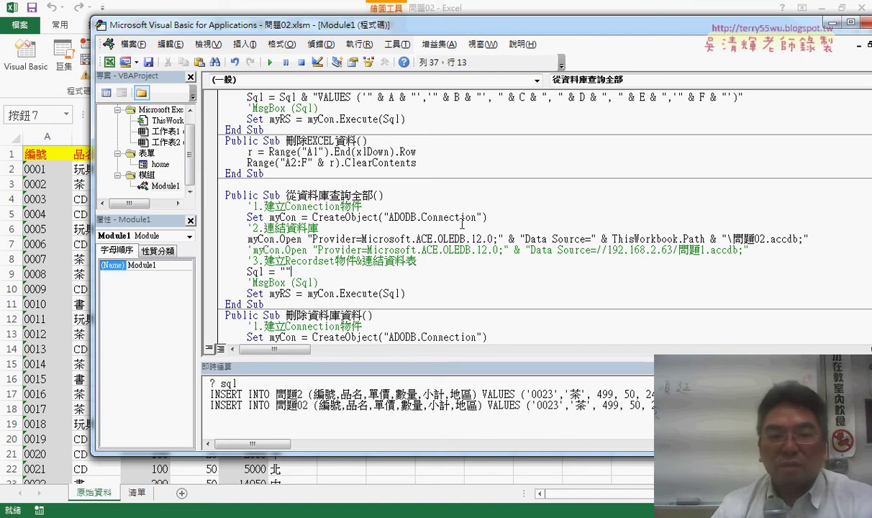
click(449, 292)
double_click(285, 271)
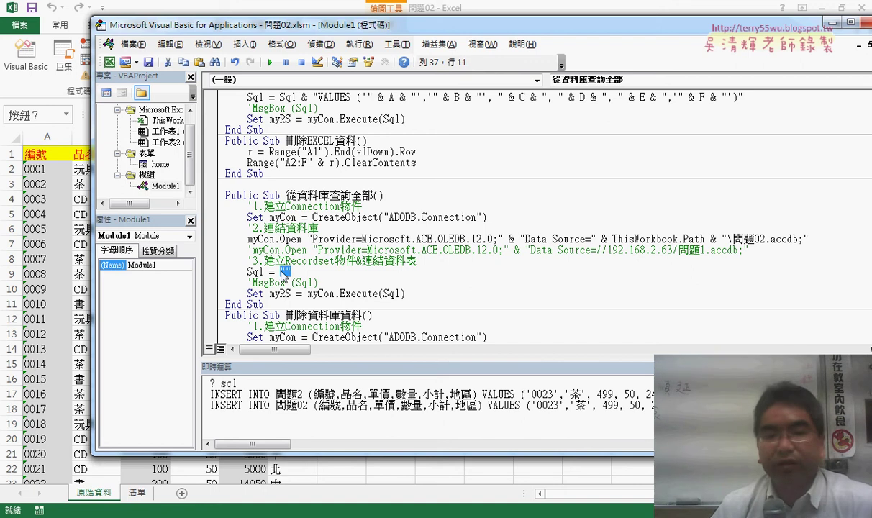
click(289, 272)
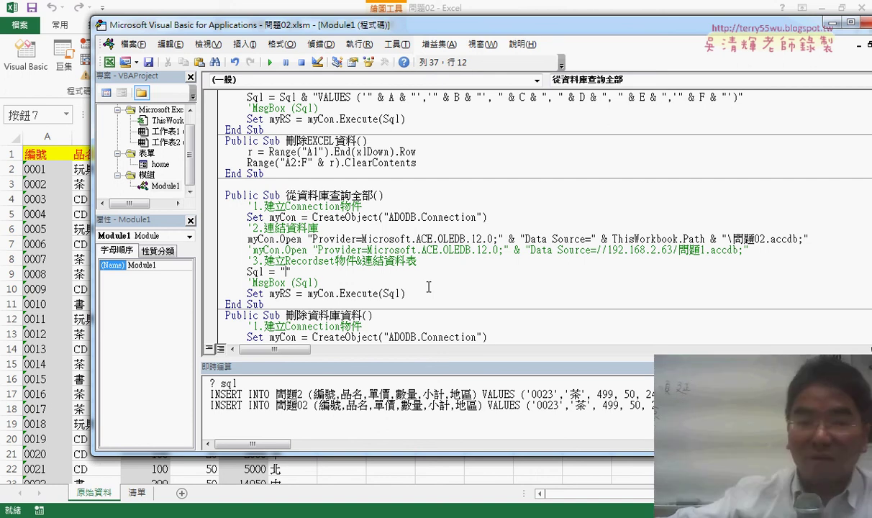
Write the query "Select * from 問題02", pasting the table name copied from the Immediate window
key(alt+Tab)
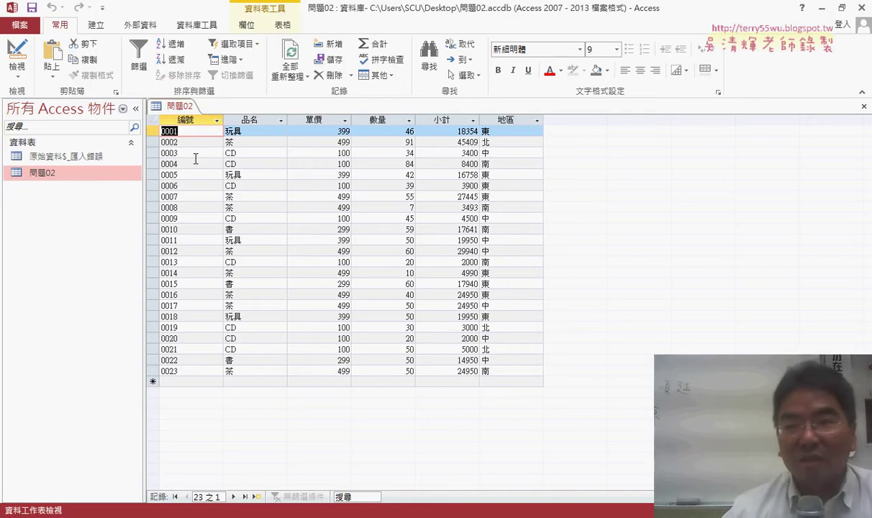
click(817, 9)
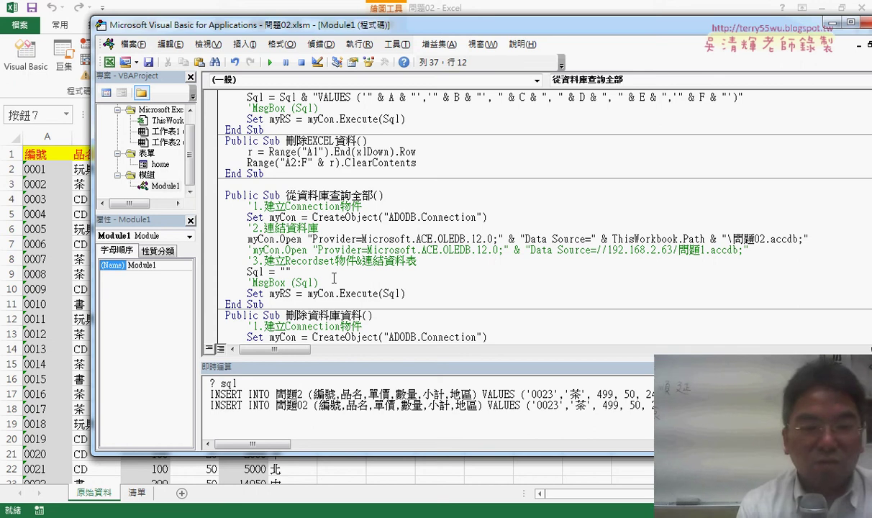
text(Se)
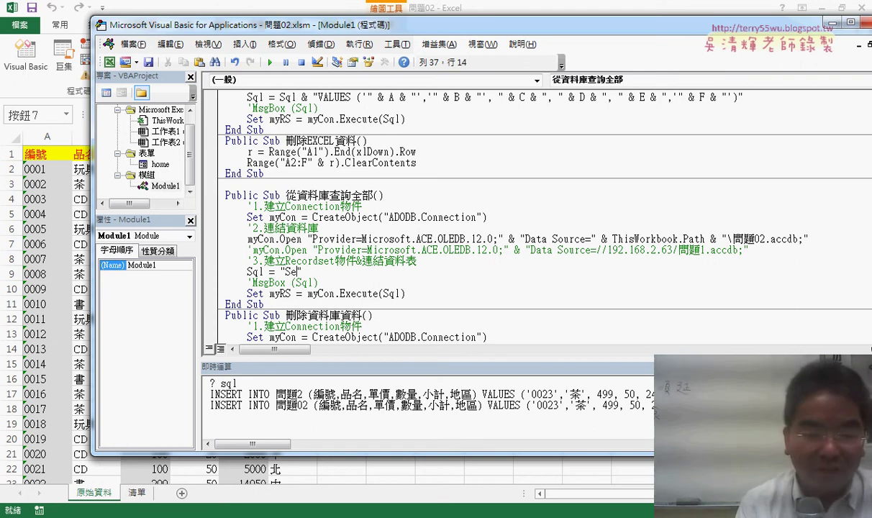
text(lect)
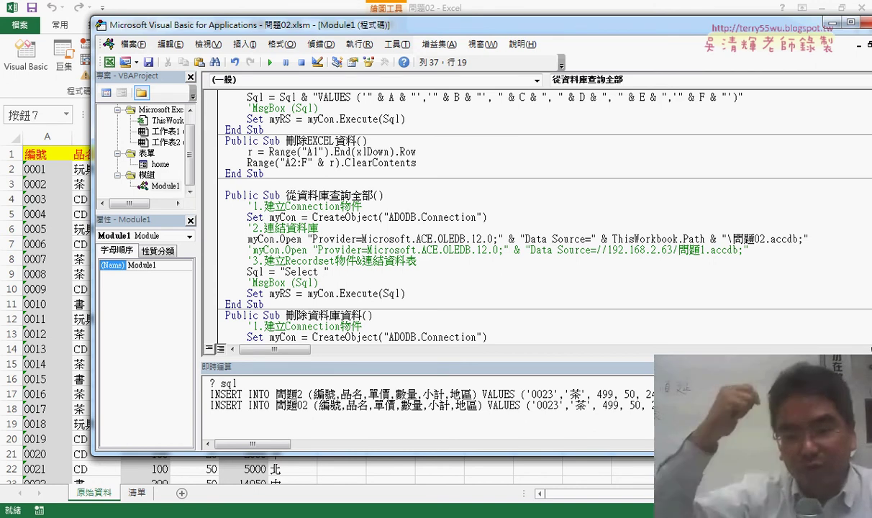
text(*)
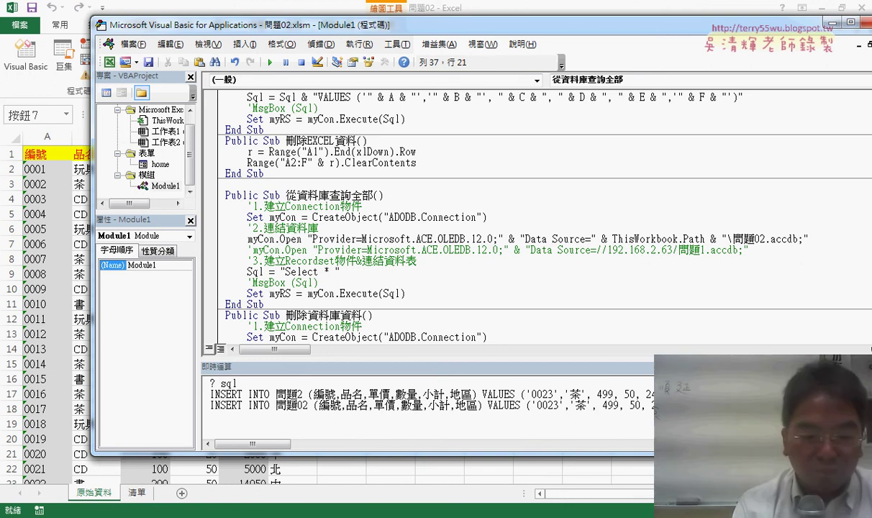
text( from)
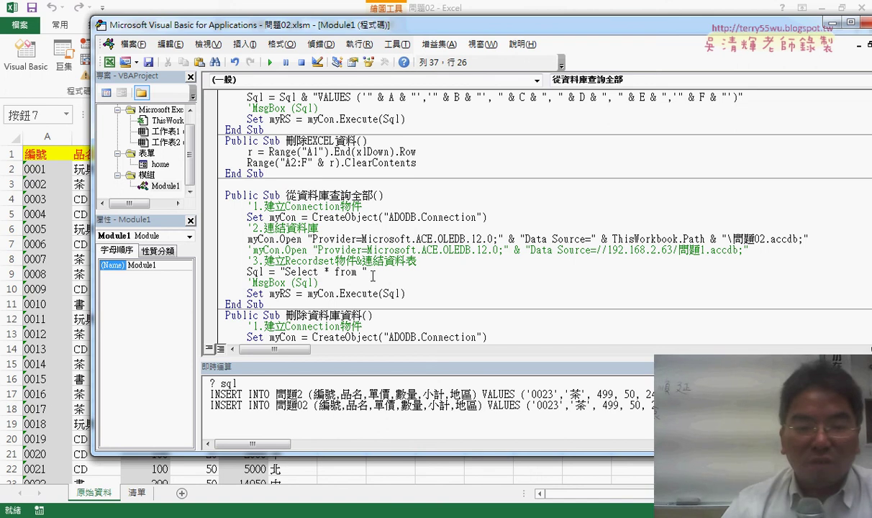
double_click(282, 406)
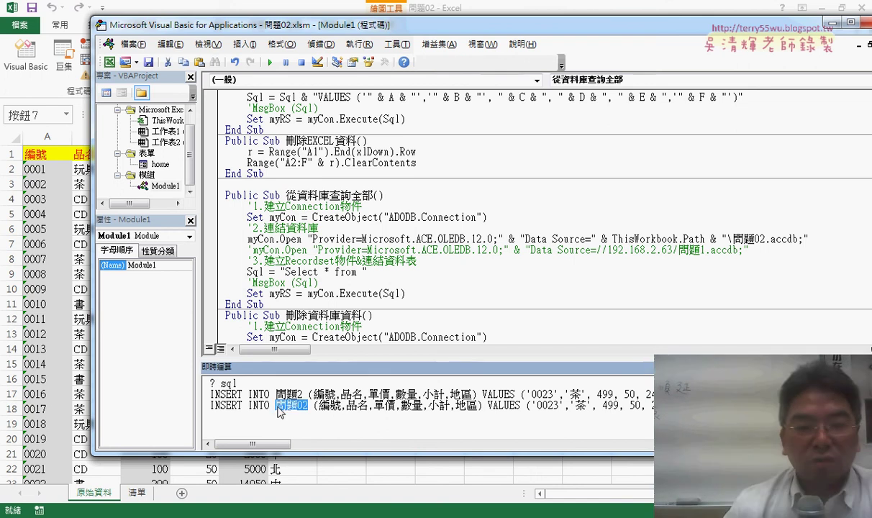
click(363, 272)
key(ctrl+v)
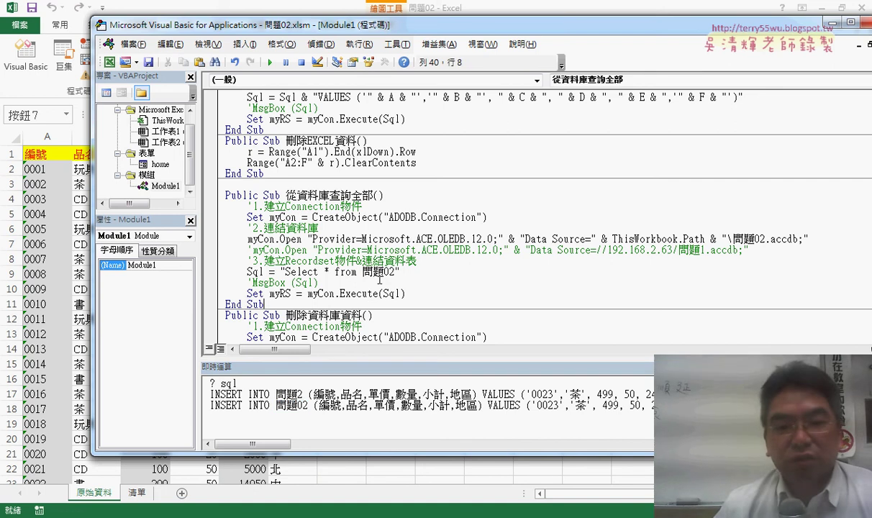
drag(287, 272, 395, 272)
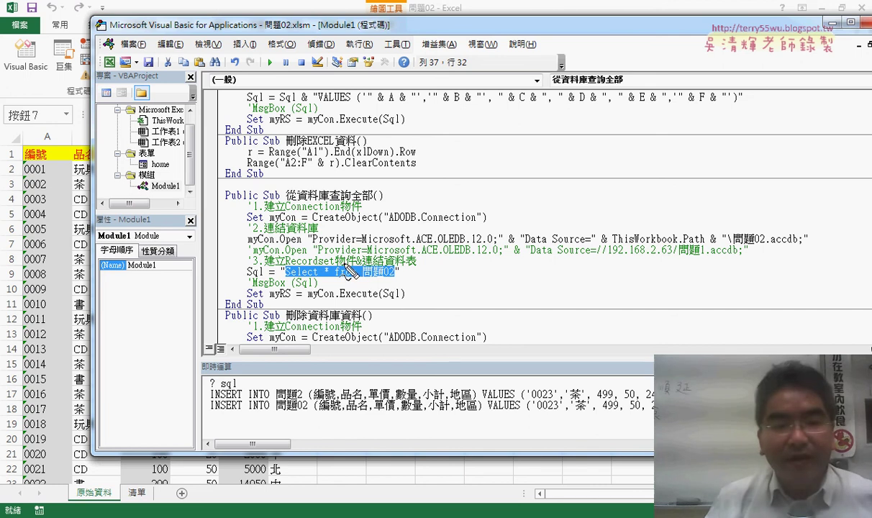
mouse_move(317, 285)
mouse_down()
mouse_move(347, 283)
mouse_move(265, 262)
mouse_up()
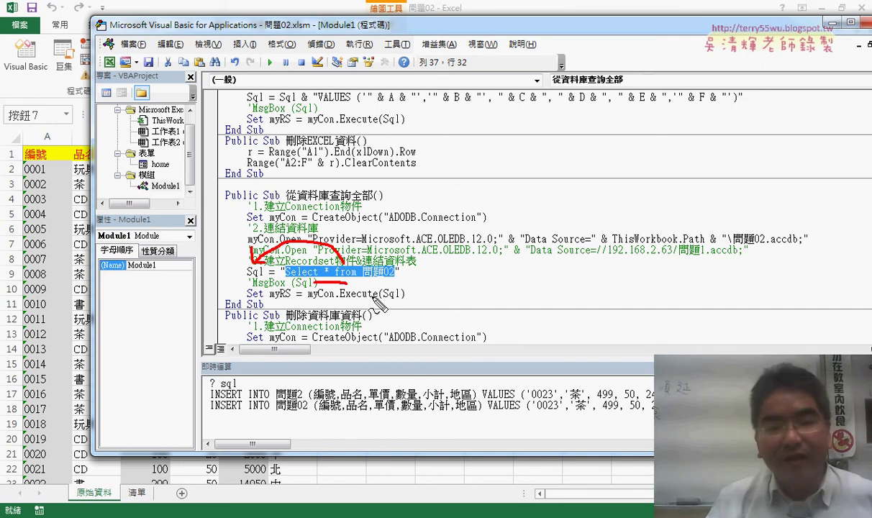
Insert an empty line below Set myRS = myCon.Execute(Sql) in 從資料庫查詢全部
drag(347, 296, 404, 301)
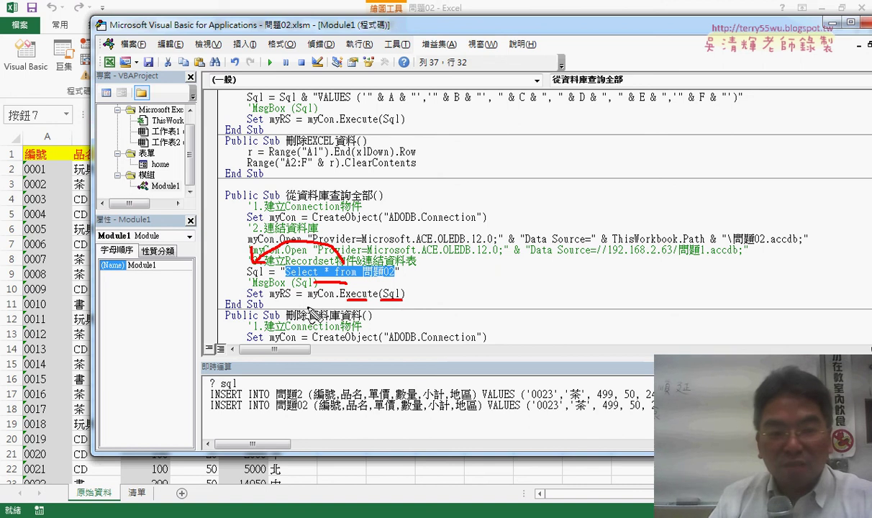
mouse_move(272, 297)
mouse_down()
mouse_move(314, 295)
mouse_move(360, 270)
mouse_move(267, 287)
mouse_move(292, 287)
mouse_up()
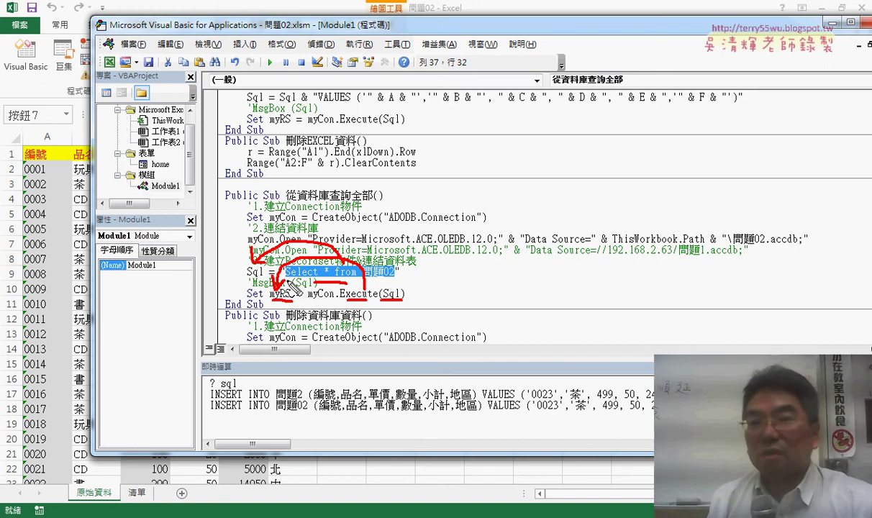
key(Escape)
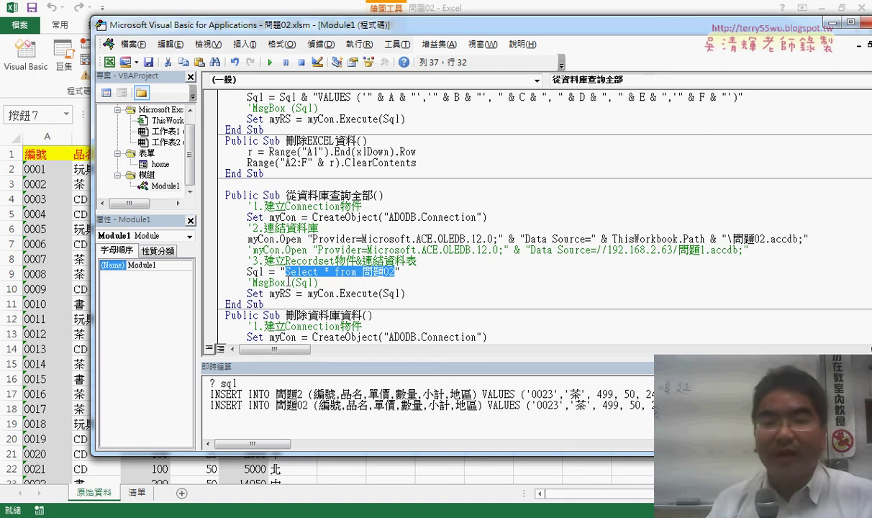
click(423, 295)
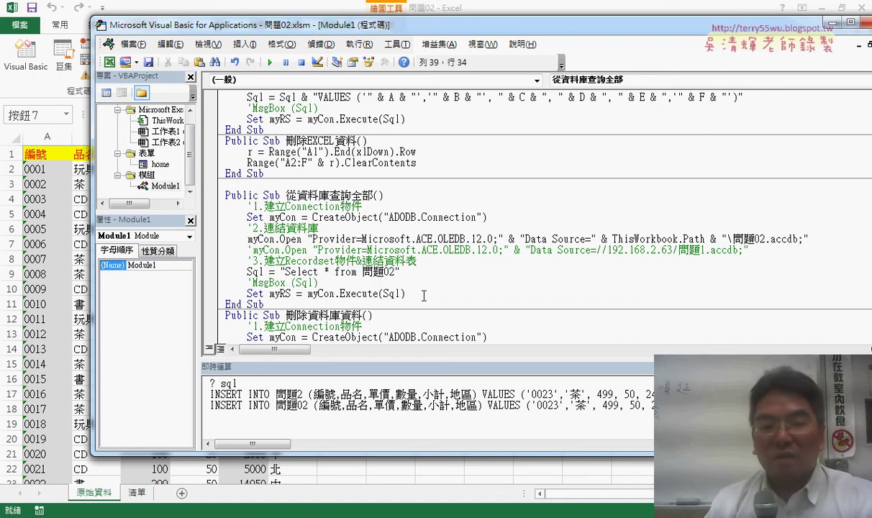
key(Return)
drag(270, 295, 298, 296)
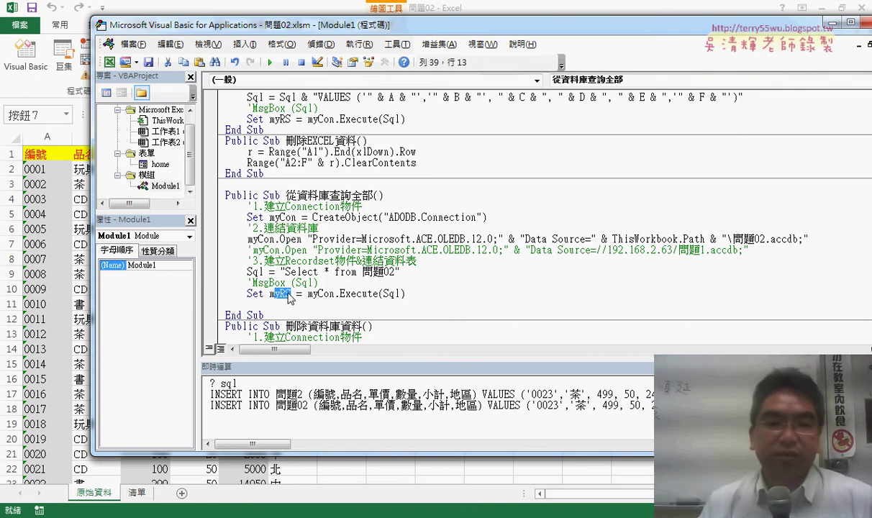
Clear the sheet's data rows with 刪除EXCEL資料 and add a line after the Execute statement
click(85, 205)
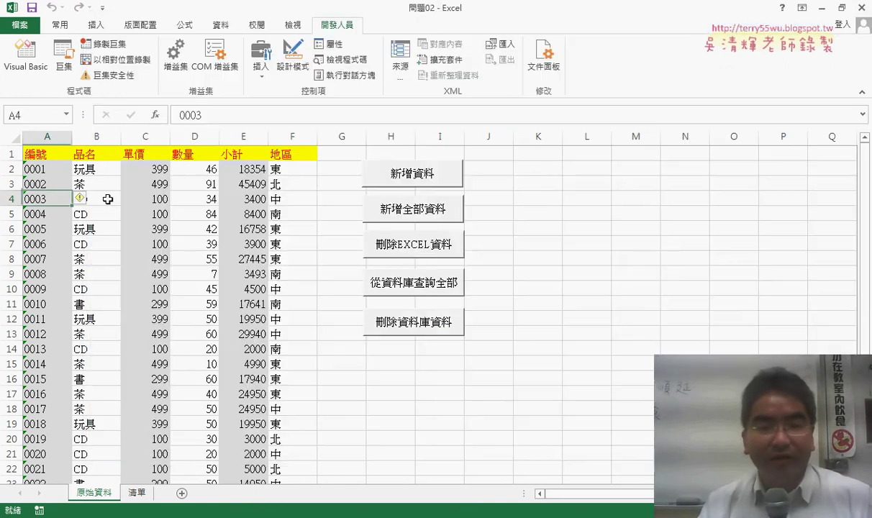
click(413, 248)
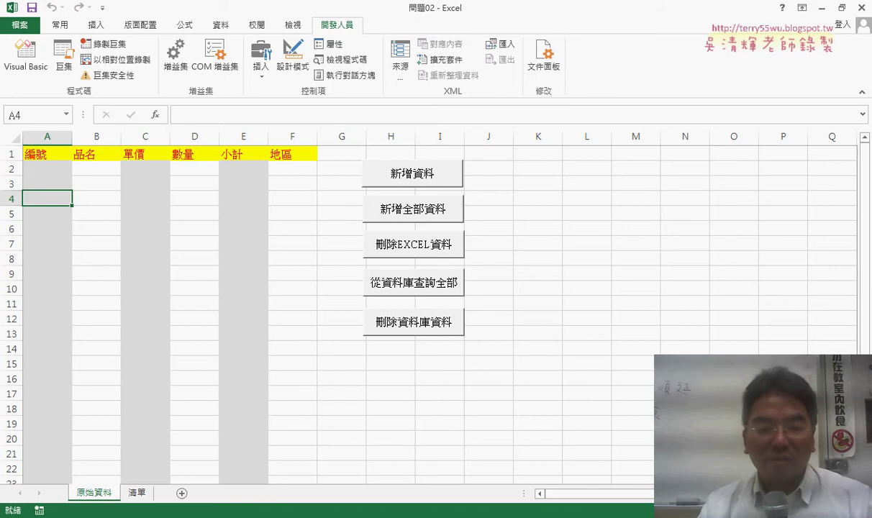
click(248, 486)
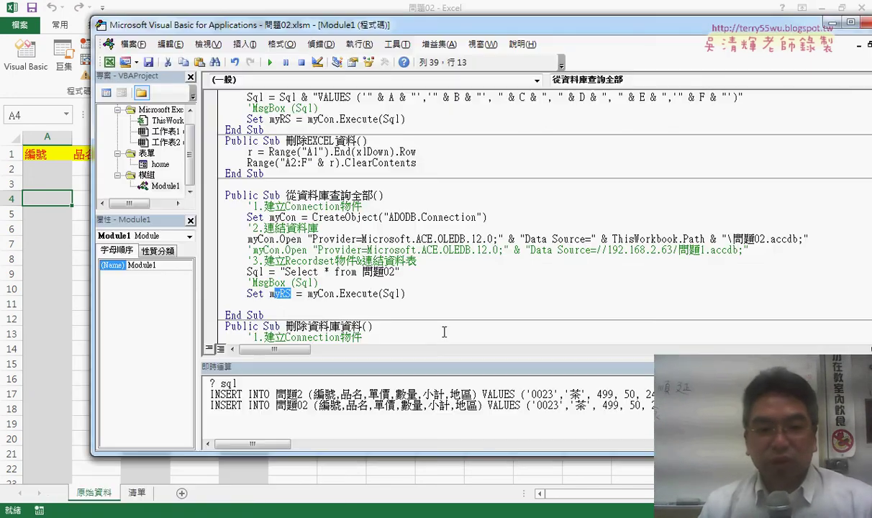
click(405, 293)
key(Return)
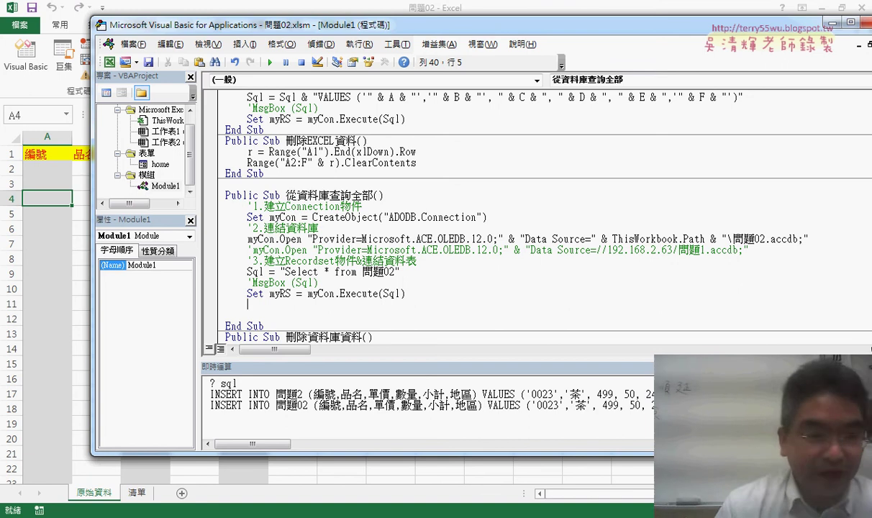
Type range("A2").cop and highlight CopyFromRecordset in the suggestions
text(ra)
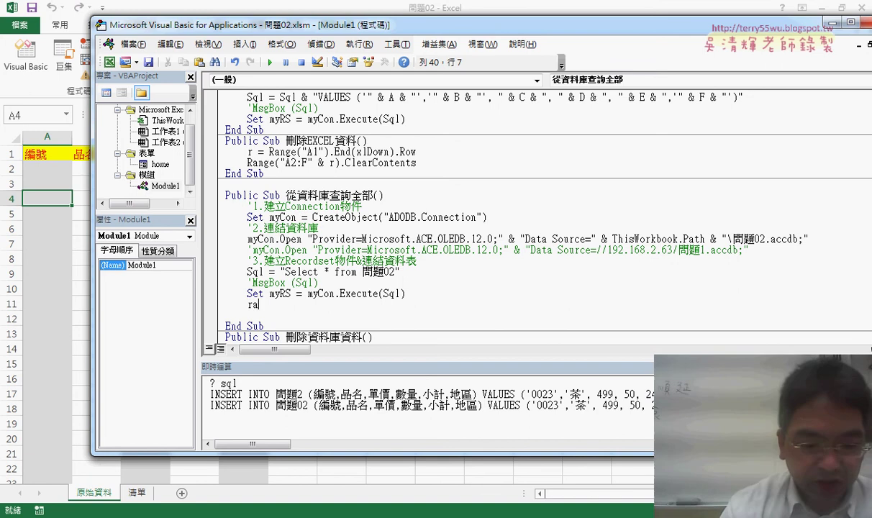
text(nge)
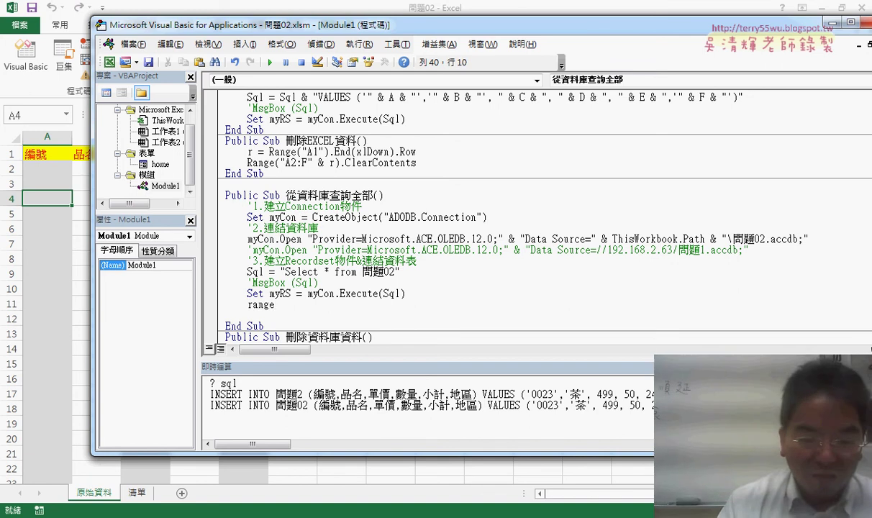
text((")
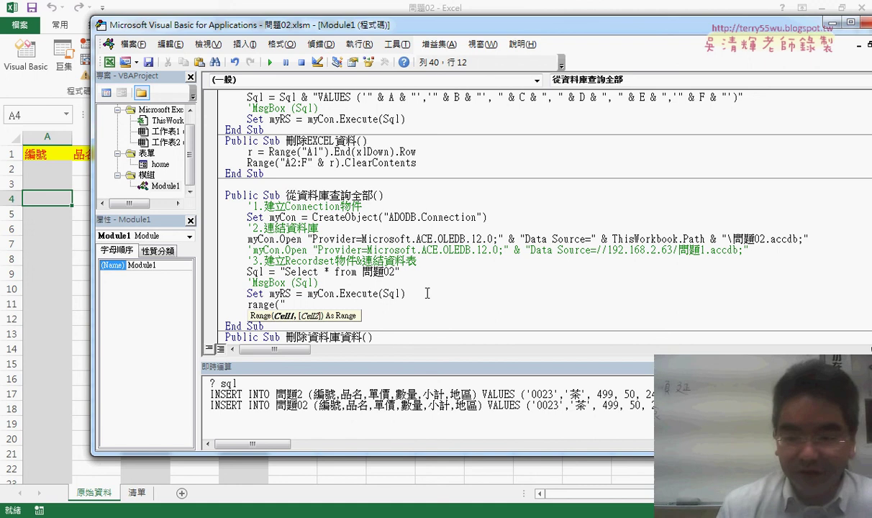
text(A2")
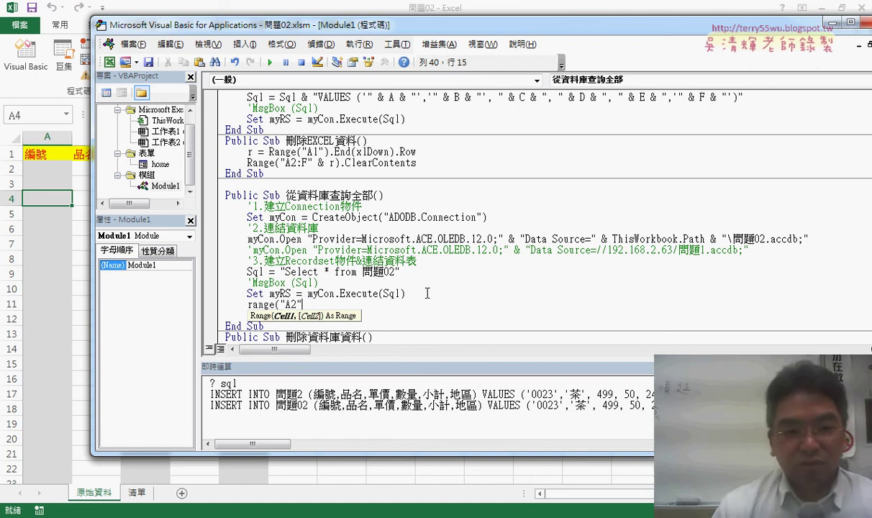
text())
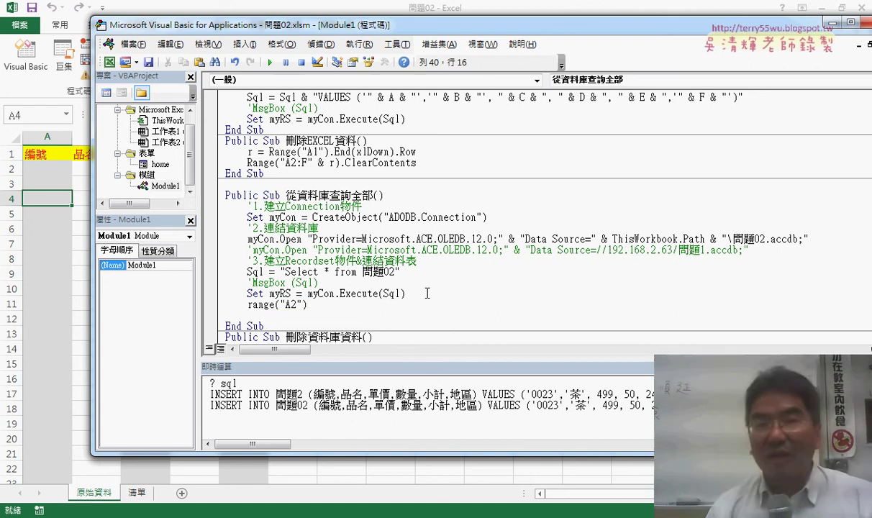
text(.)
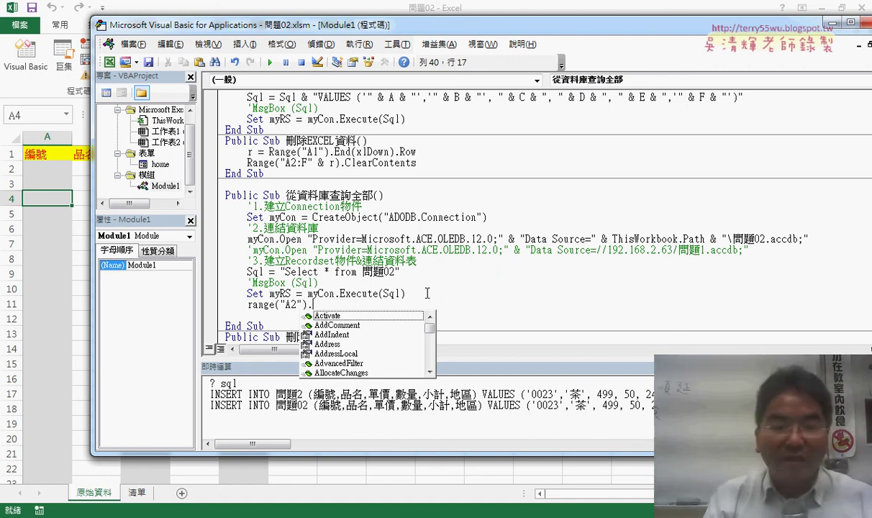
text(c)
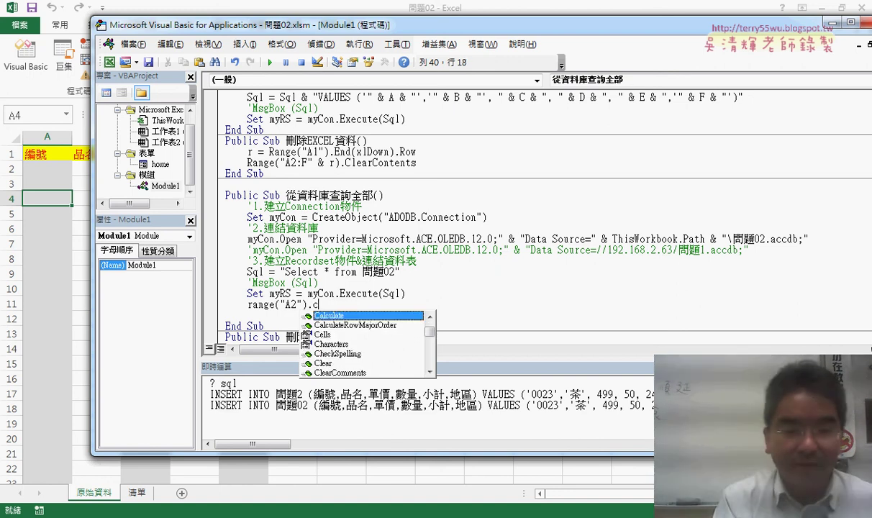
text(opy)
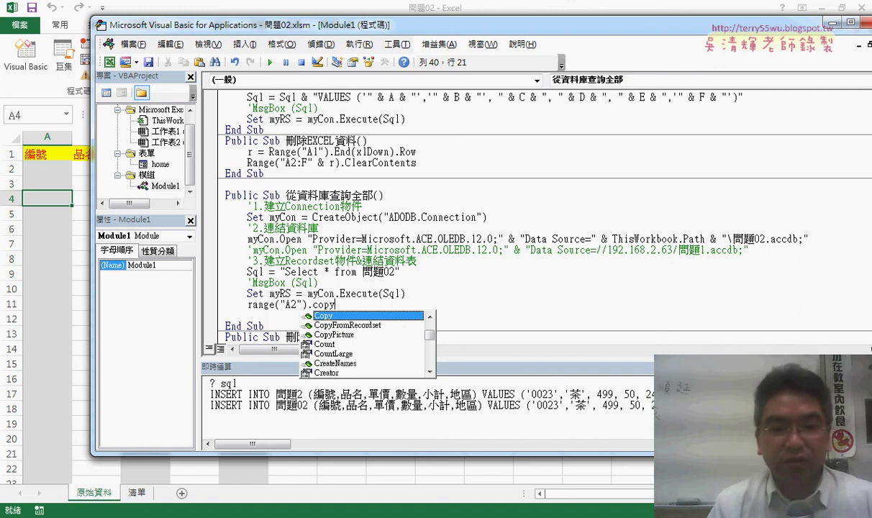
key(Down)
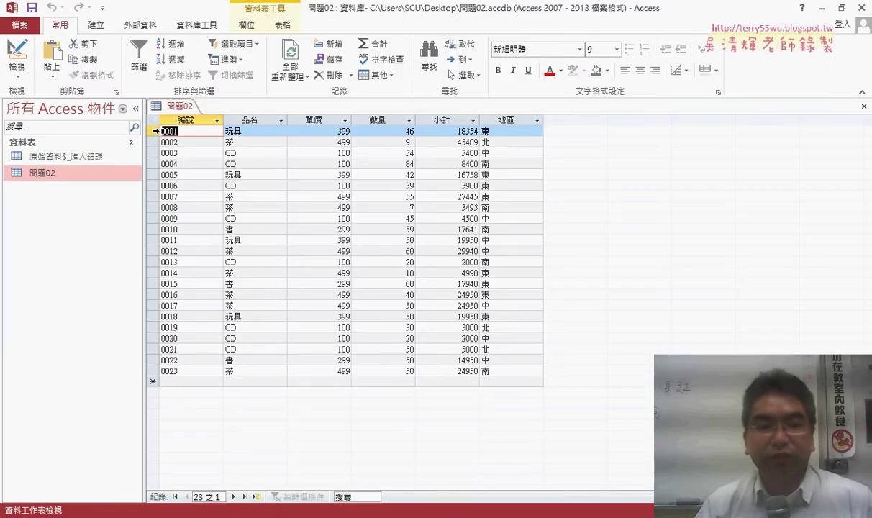
Check the 23 records in table 問題02, then change the output line to Range("A2").CopyFromRecordset myRS
drag(152, 131, 159, 370)
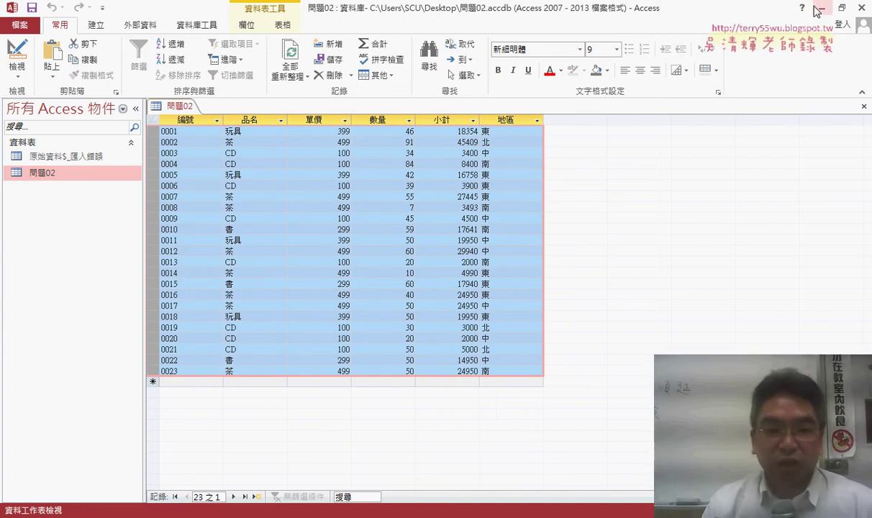
key(alt+Tab)
drag(336, 305, 309, 306)
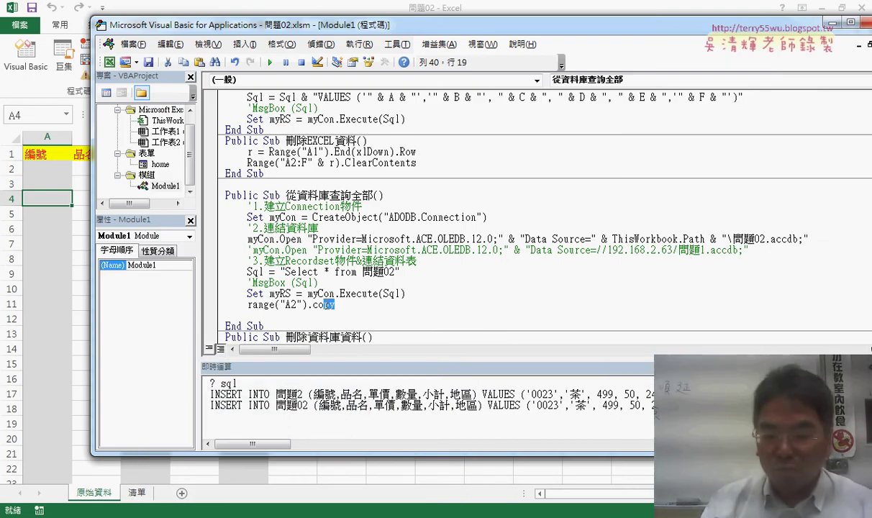
text(.)
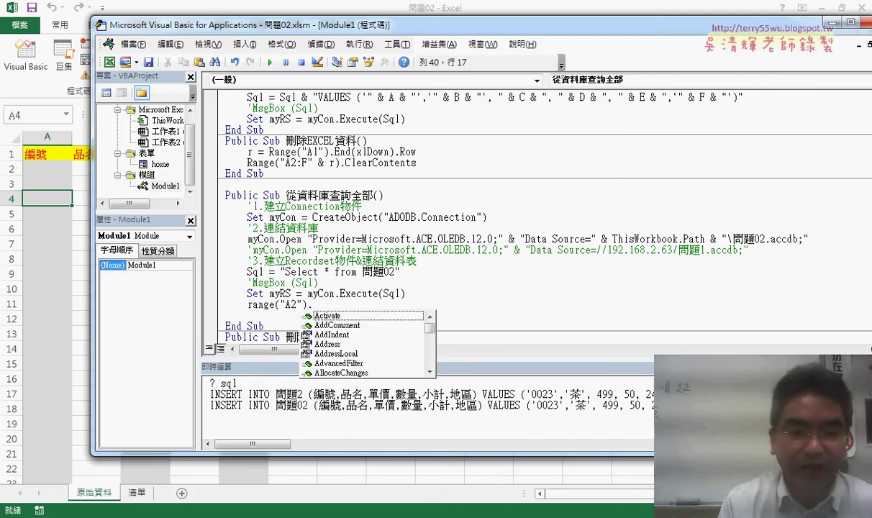
text(cop)
key(Down)
key(space)
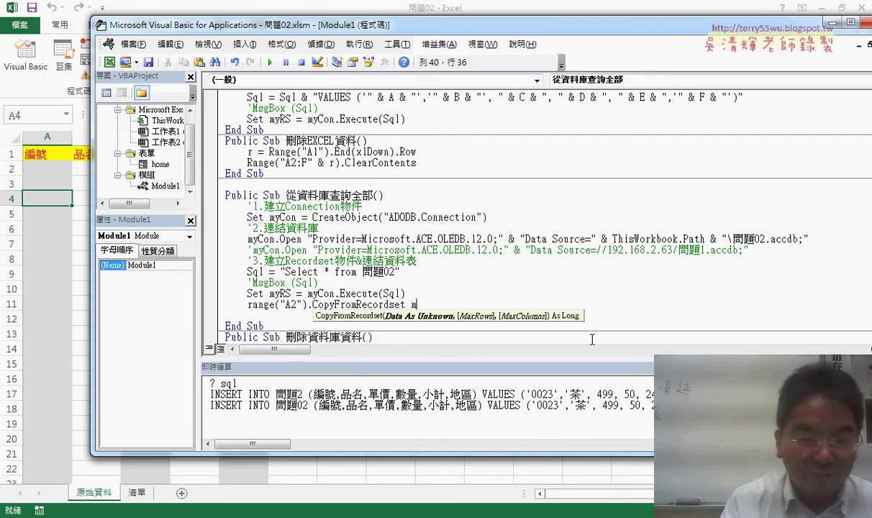
text(yR)
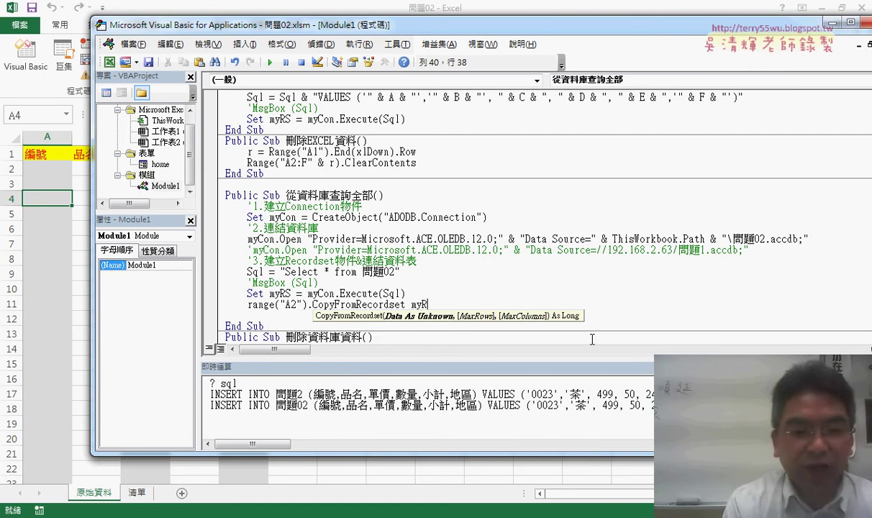
text(S)
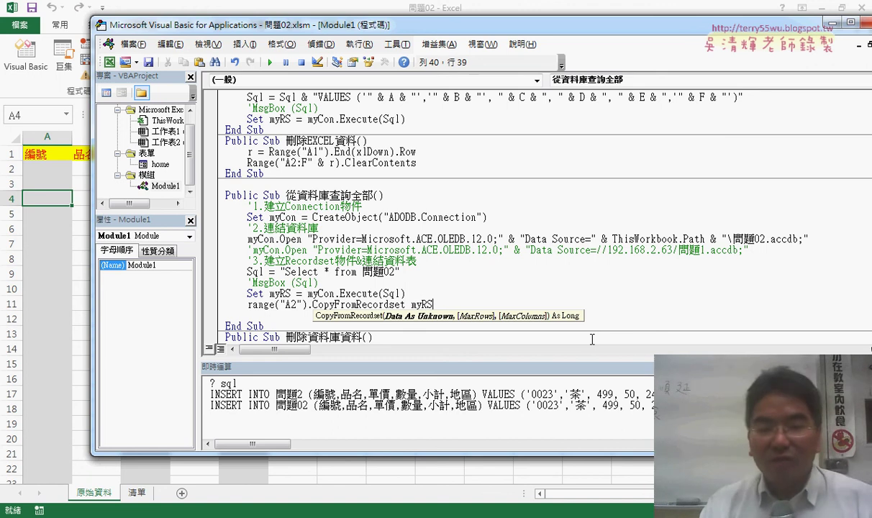
key(Up)
key(Up)
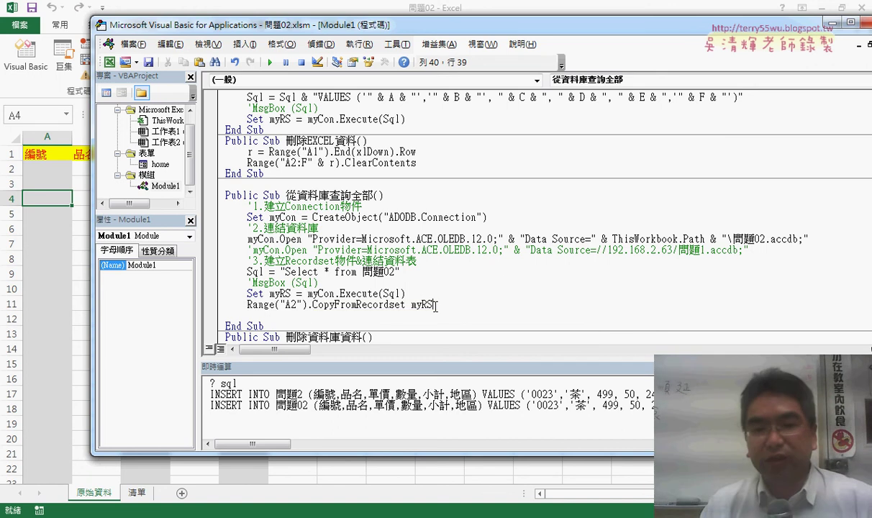
double_click(434, 305)
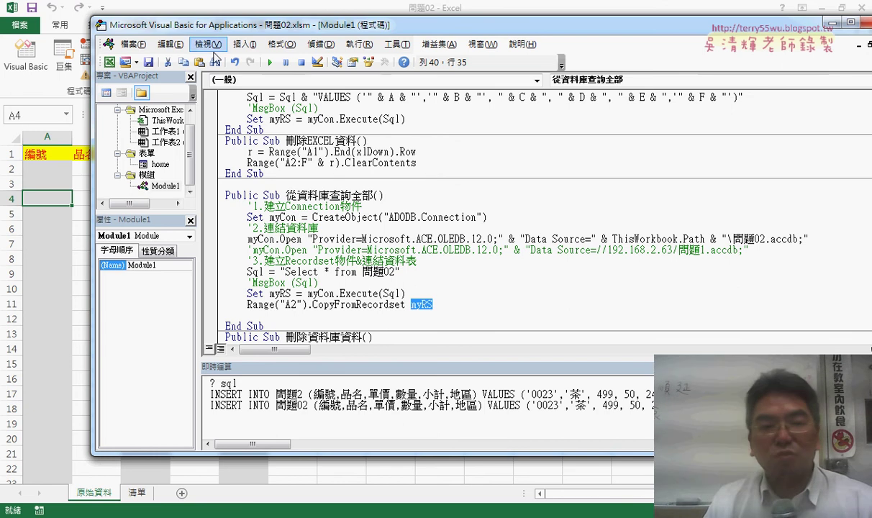
Review the 從資料庫查詢全部 procedure, highlighting the Select * from 問題02 query and Range("A2")
drag(244, 27, 384, 30)
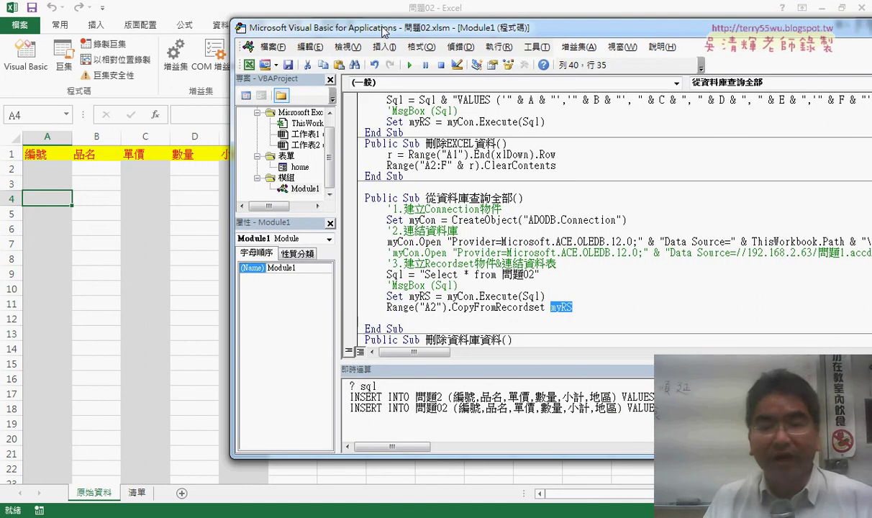
click(462, 233)
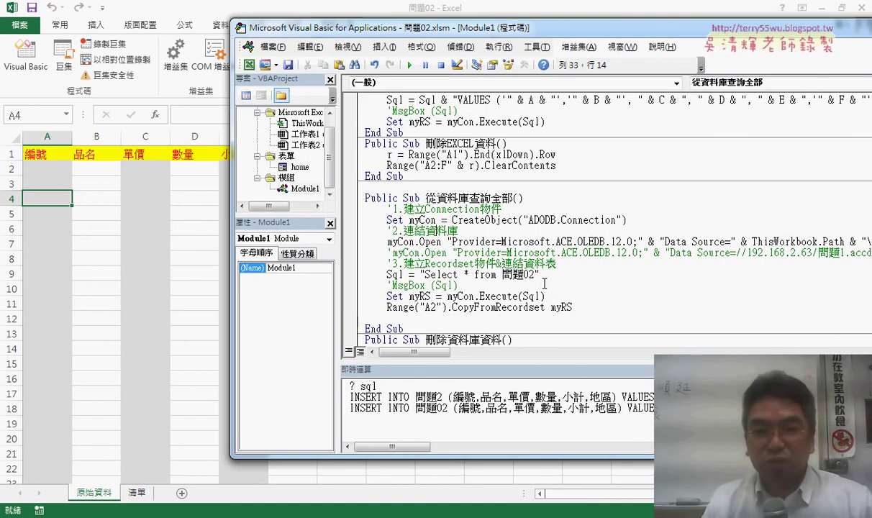
scroll(544, 284, up, 2)
scroll(504, 252, up, 1)
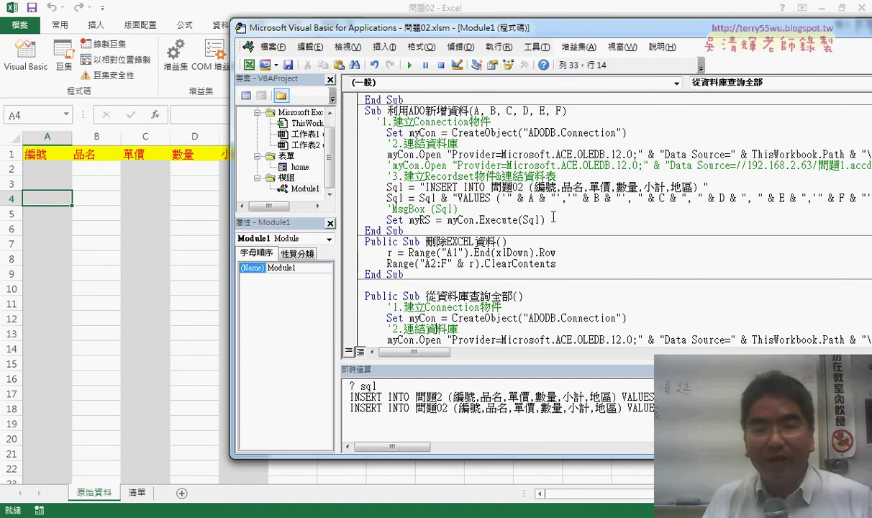
drag(553, 217, 363, 122)
scroll(506, 227, down, 2)
scroll(506, 227, down, 3)
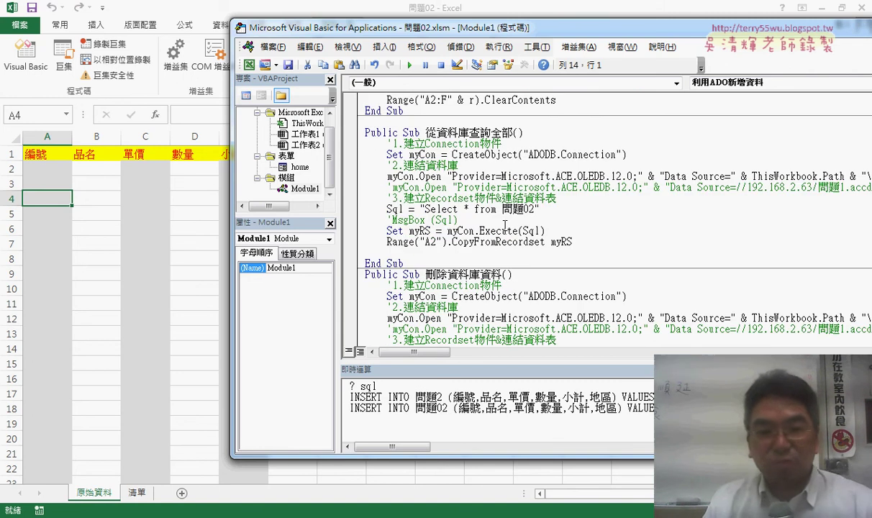
drag(427, 133, 513, 133)
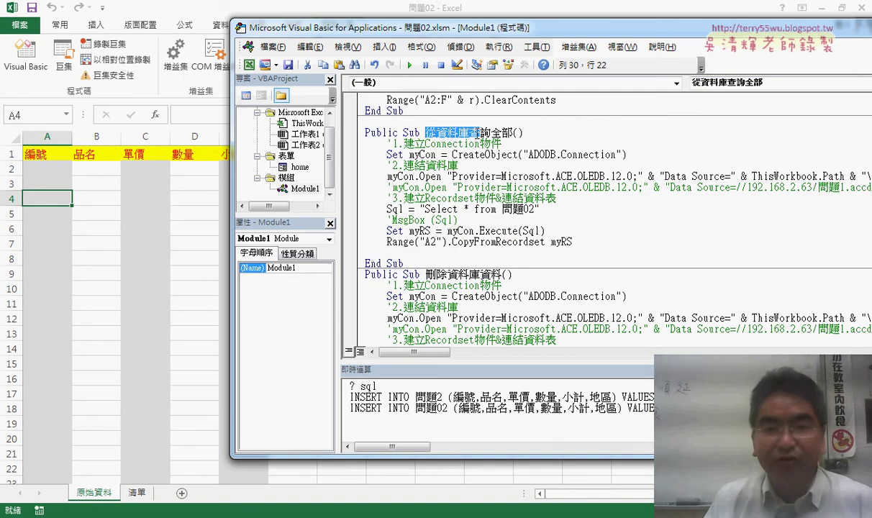
drag(574, 241, 353, 144)
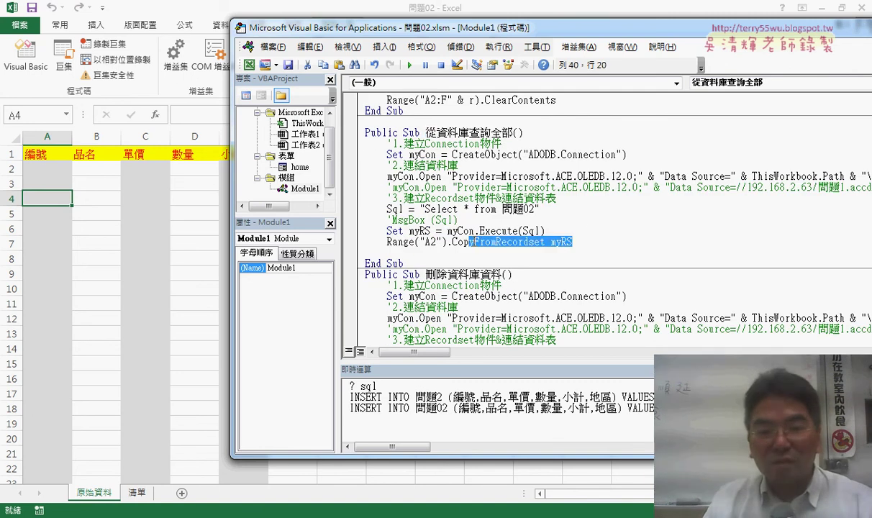
drag(539, 209, 419, 208)
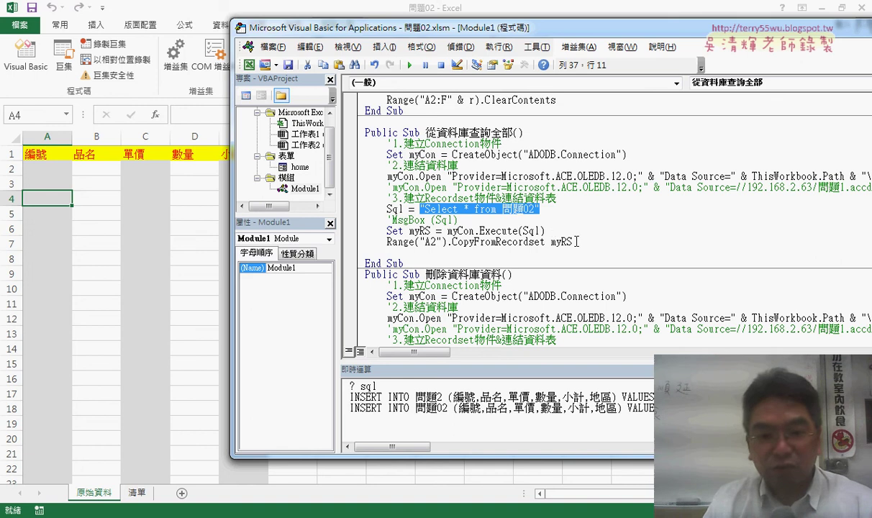
drag(576, 241, 382, 242)
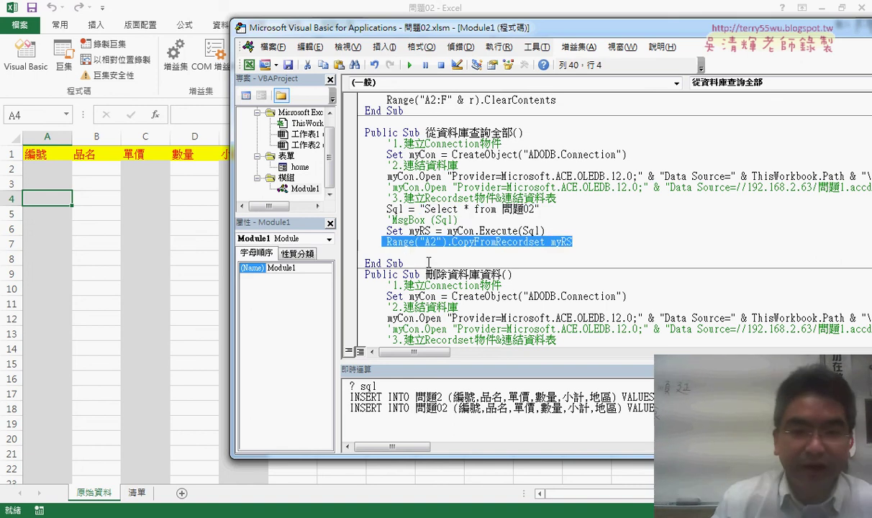
mouse_move(539, 214)
mouse_down()
mouse_move(419, 213)
mouse_move(416, 202)
mouse_move(518, 201)
mouse_move(541, 214)
mouse_up()
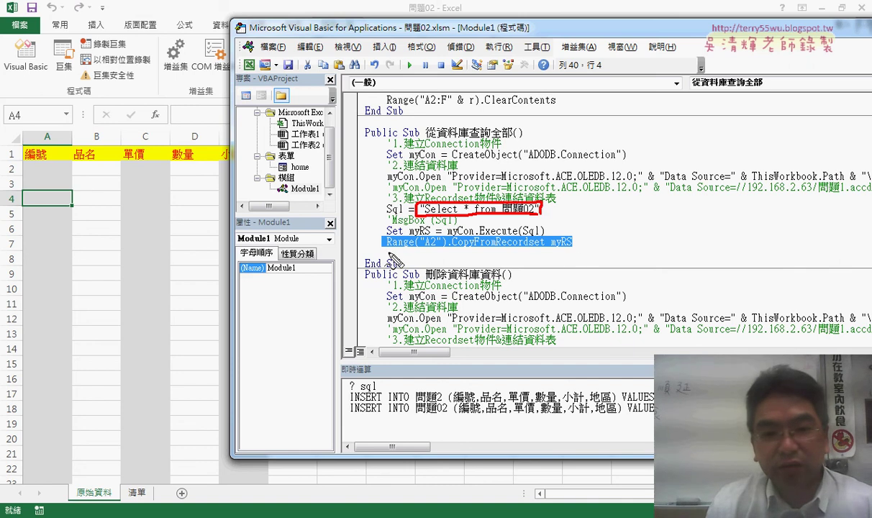
drag(386, 251, 440, 251)
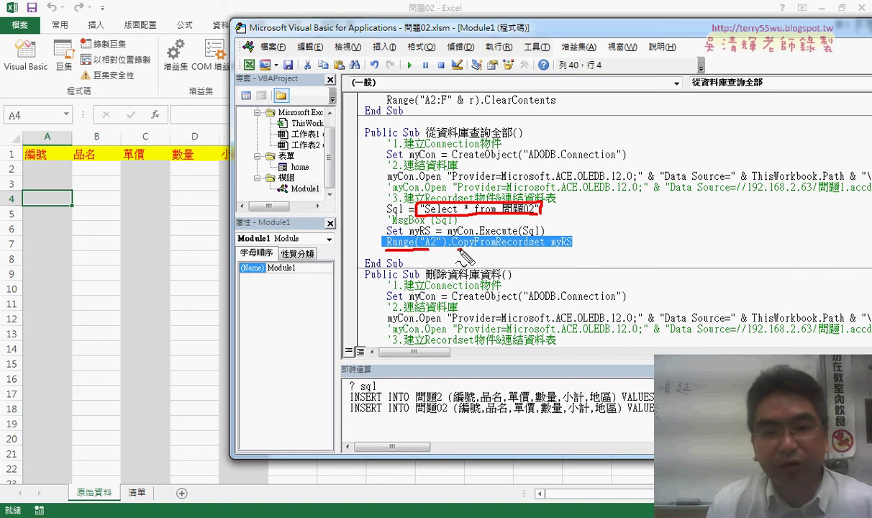
key(Escape)
Set a breakpoint on the Range("A2").CopyFromRecordset myRS line
click(581, 247)
key(shift+Home)
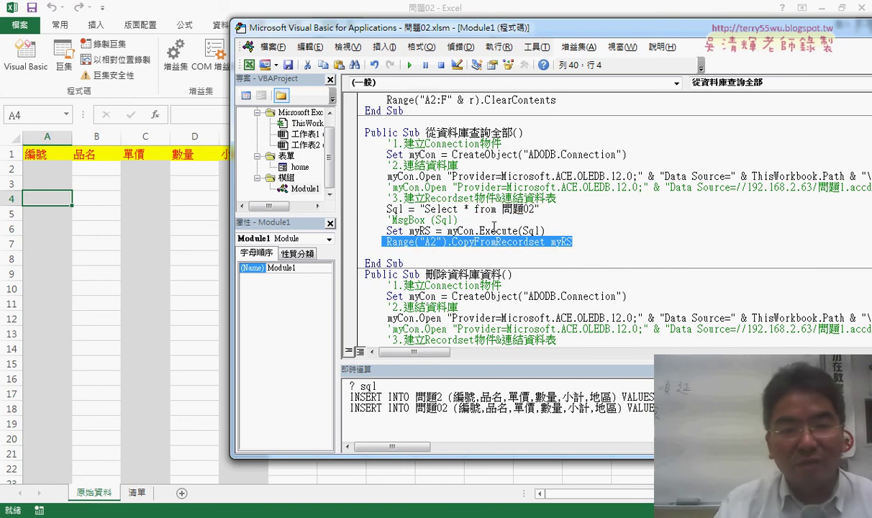
click(349, 242)
Run the 從資料庫查詢全部 button, step past the breakpoint, and fill records 0001–0023 from A2
click(461, 175)
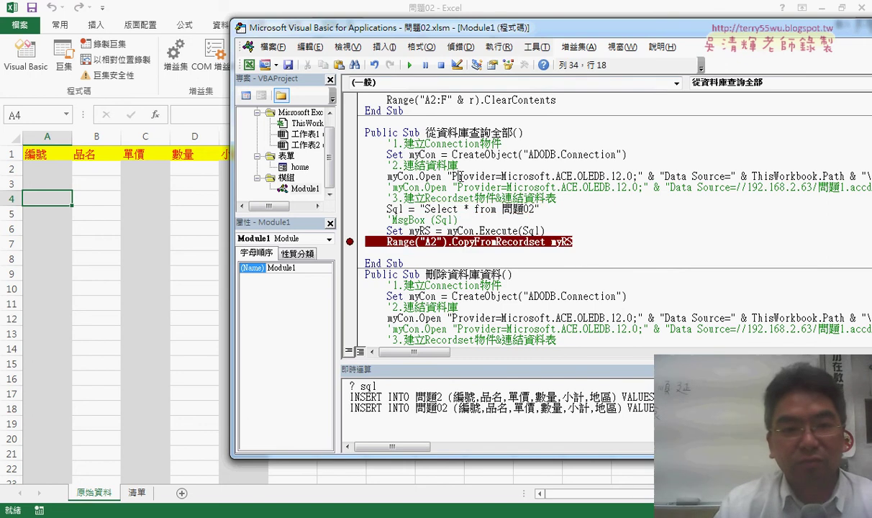
click(409, 64)
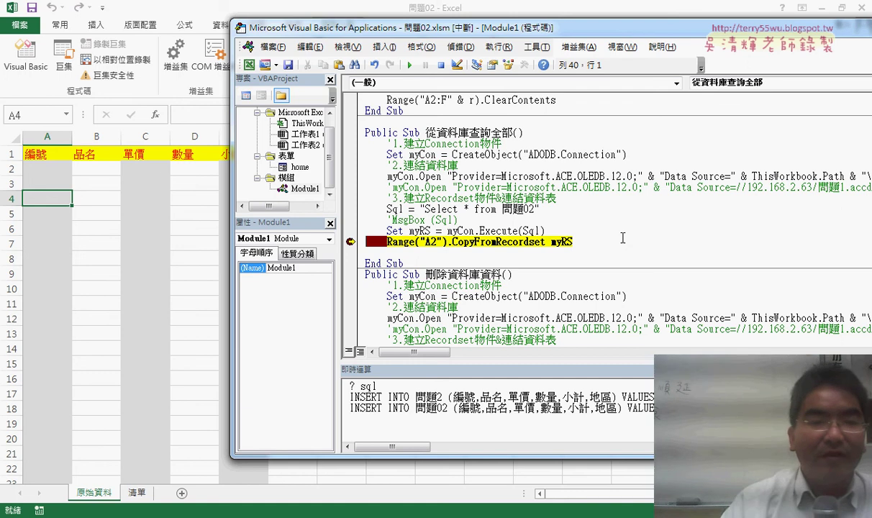
key(F8)
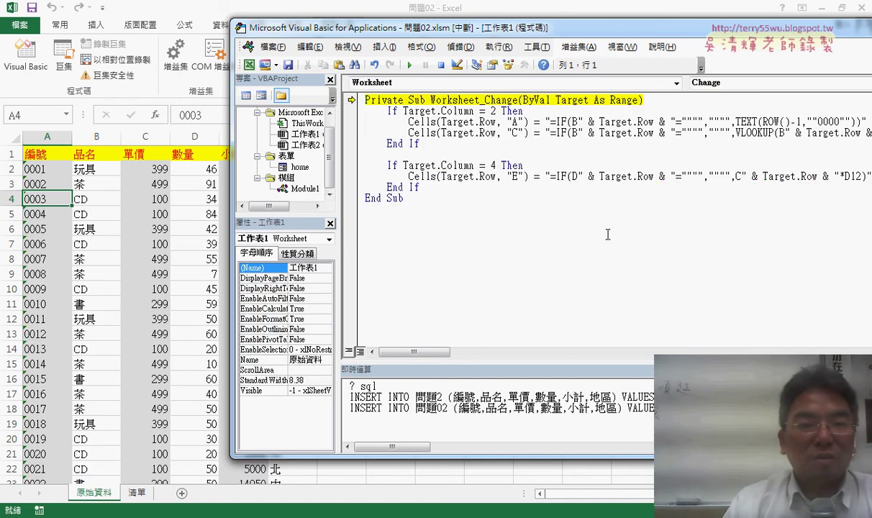
key(F5)
click(395, 15)
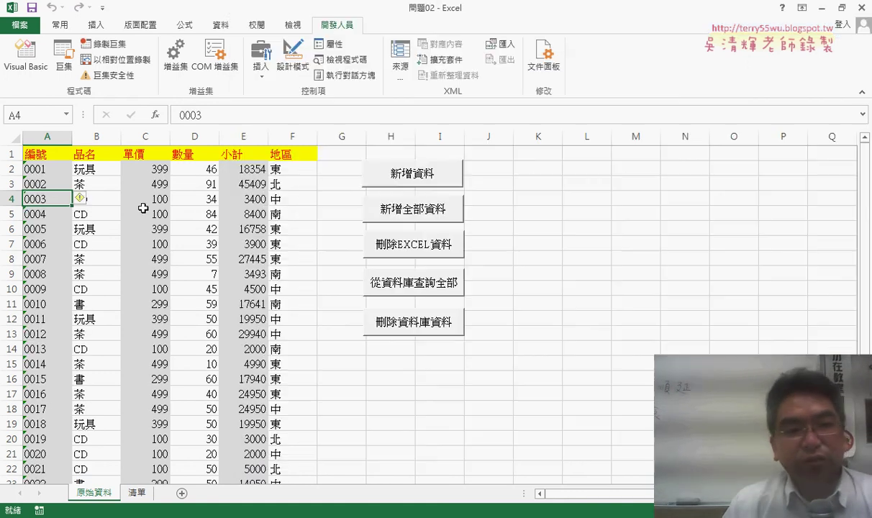
click(50, 170)
scroll(182, 268, down, 3)
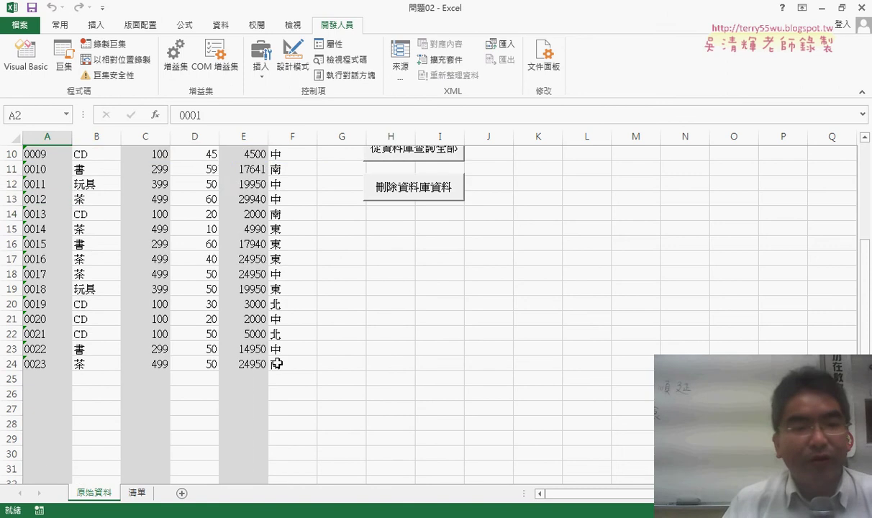
mouse_move(276, 365)
mouse_down()
mouse_move(32, 161)
mouse_move(38, 169)
mouse_up()
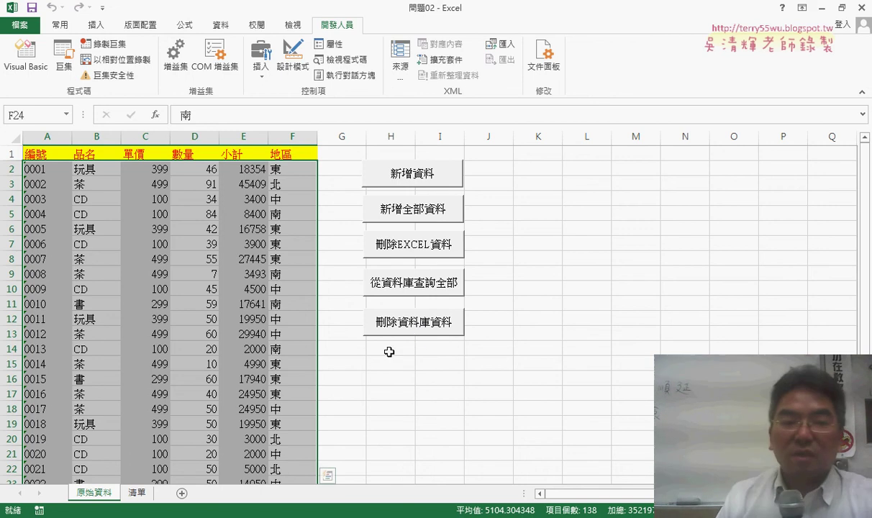
key(alt+Tab)
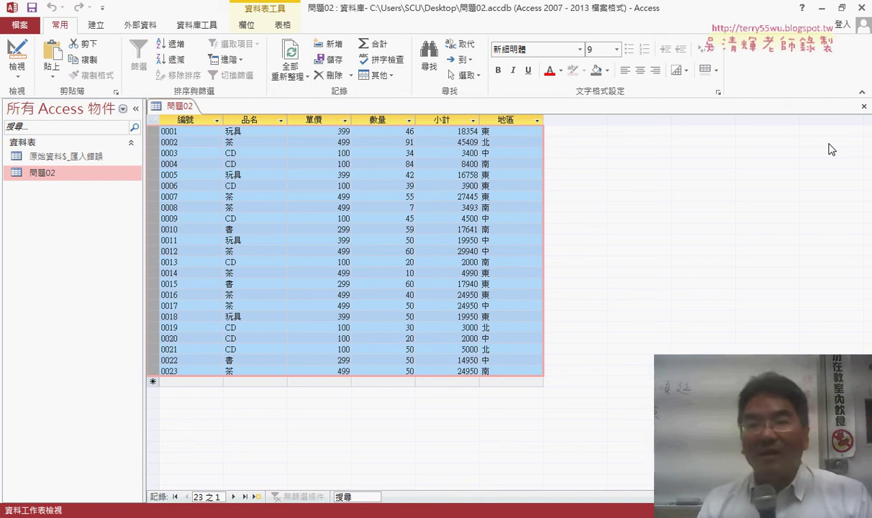
key(alt+Tab)
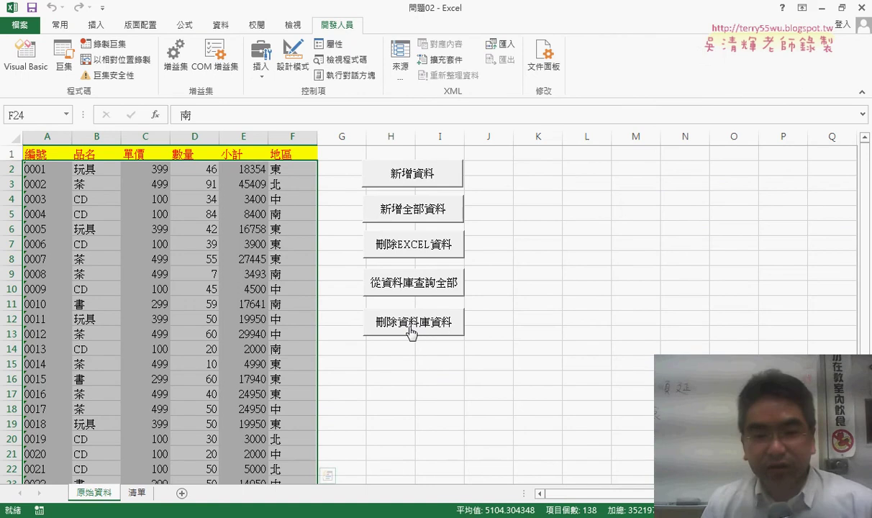
Bring the VBA editor forward and close the 工作表1 code window
click(189, 515)
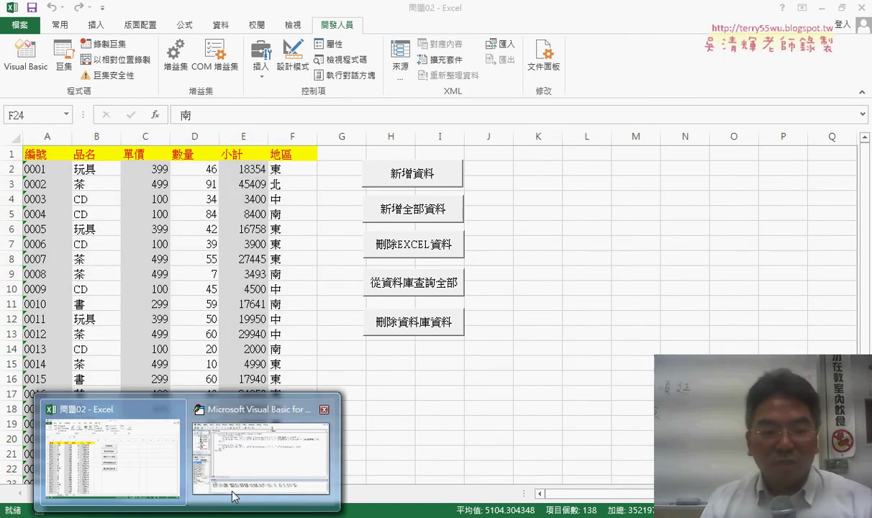
click(232, 495)
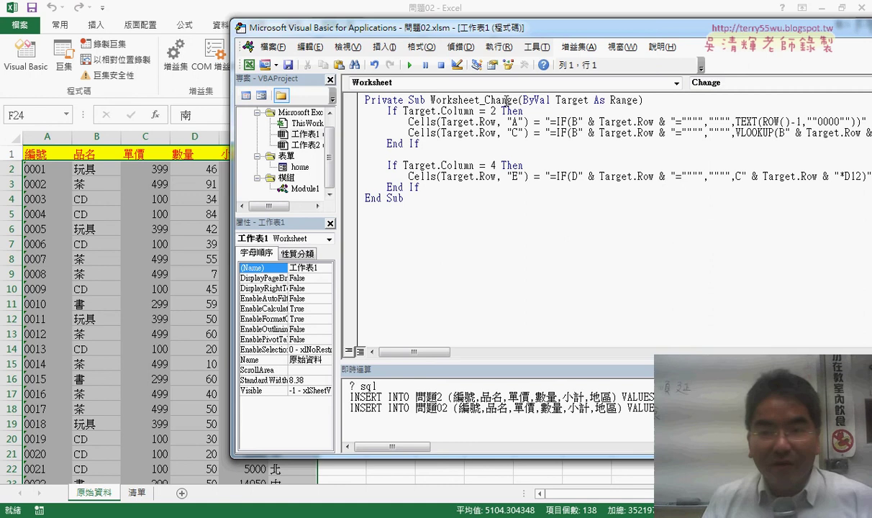
drag(504, 27, 315, 33)
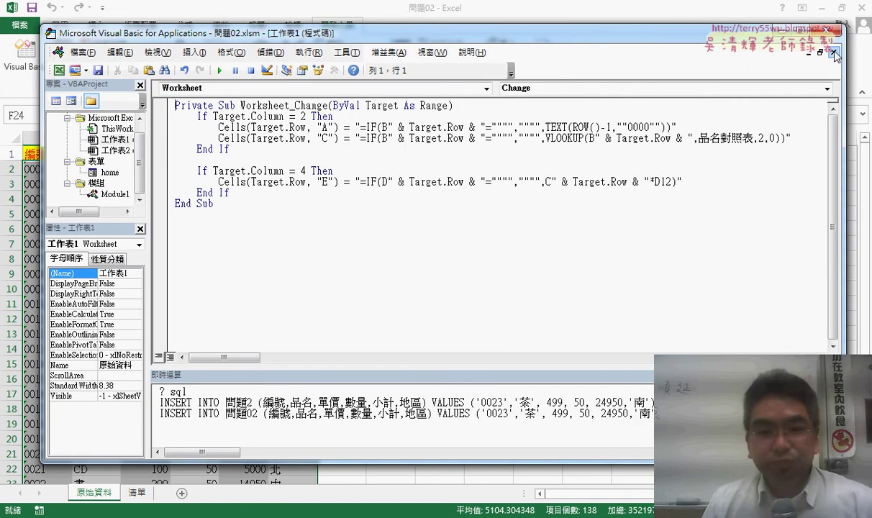
click(835, 54)
scroll(495, 247, down, 2)
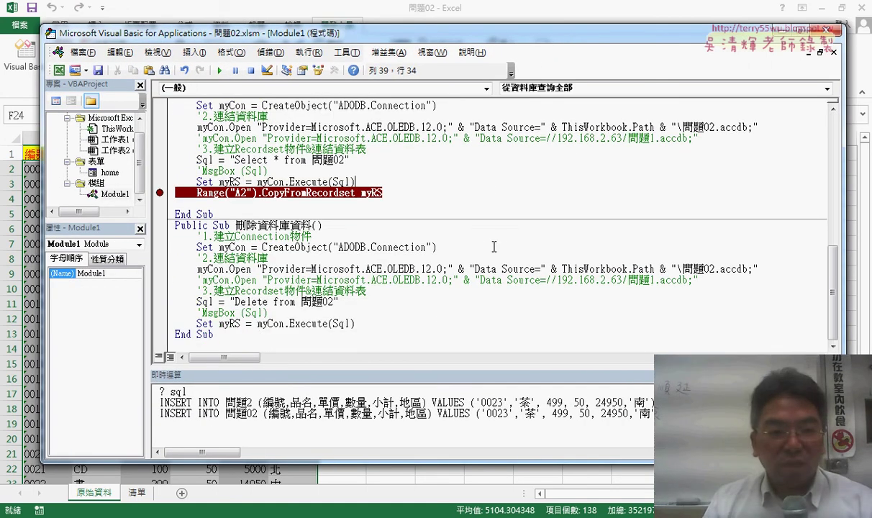
scroll(236, 144, up, 1)
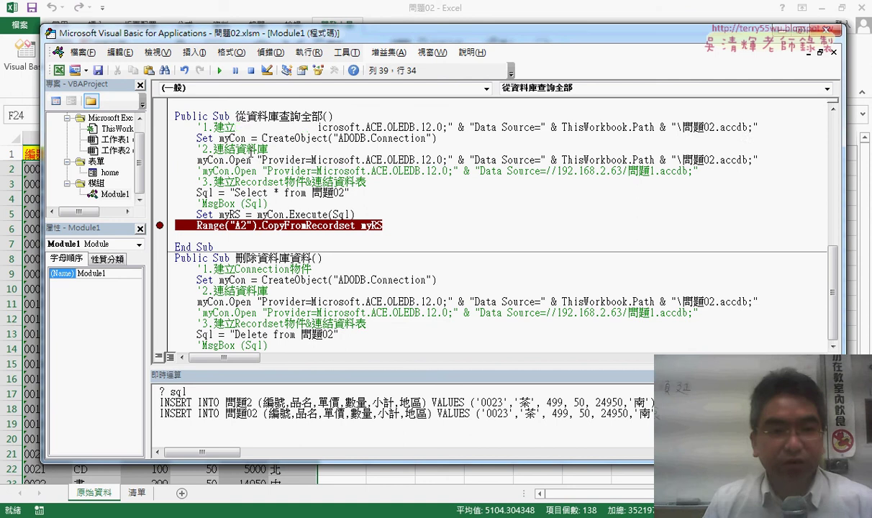
Review the query and 刪除資料庫資料 procedures, comparing their Select and Delete from 問題02 statements, then close the editor
click(171, 119)
drag(286, 126, 286, 250)
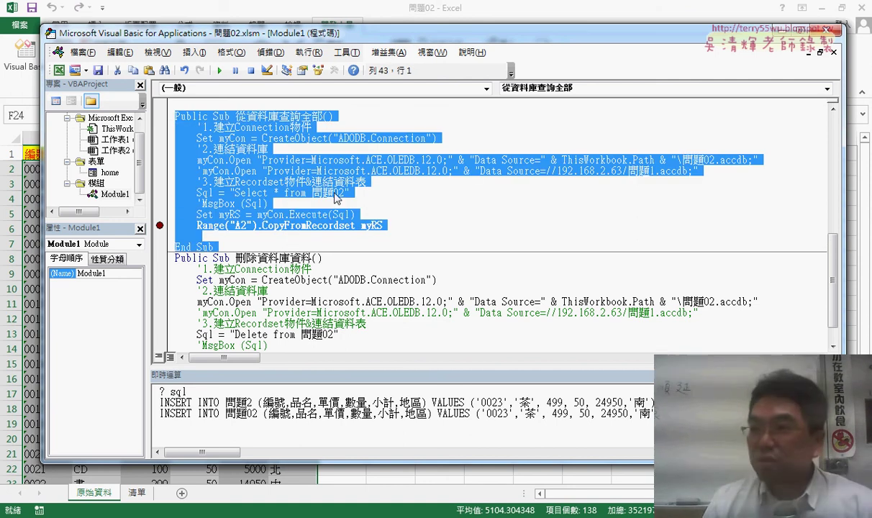
scroll(394, 222, down, 1)
drag(215, 335, 167, 228)
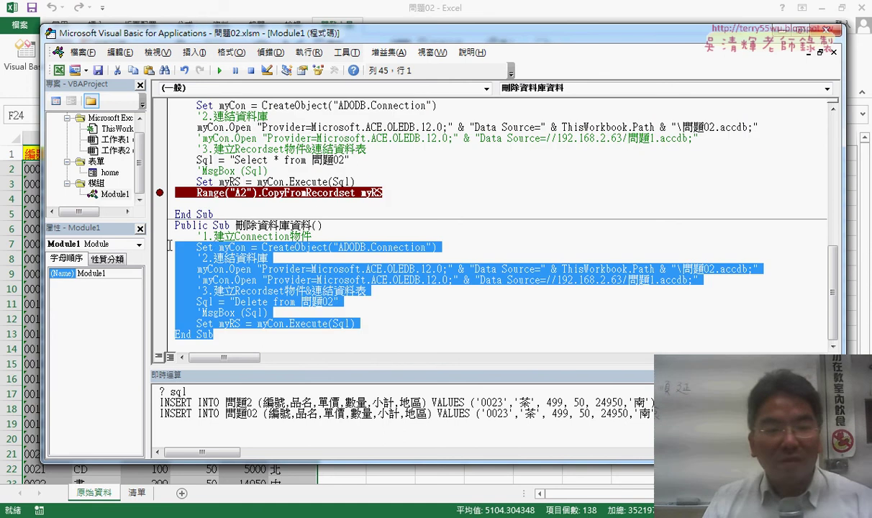
drag(389, 190, 175, 194)
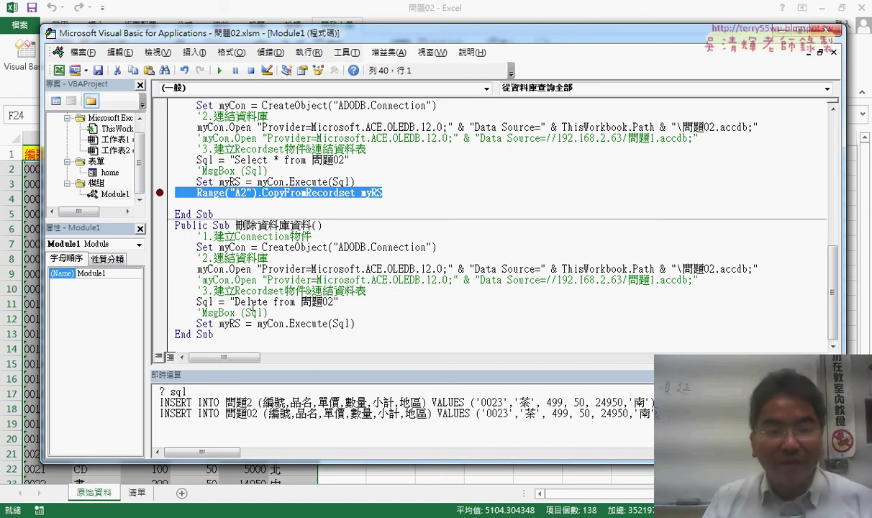
drag(235, 302, 334, 302)
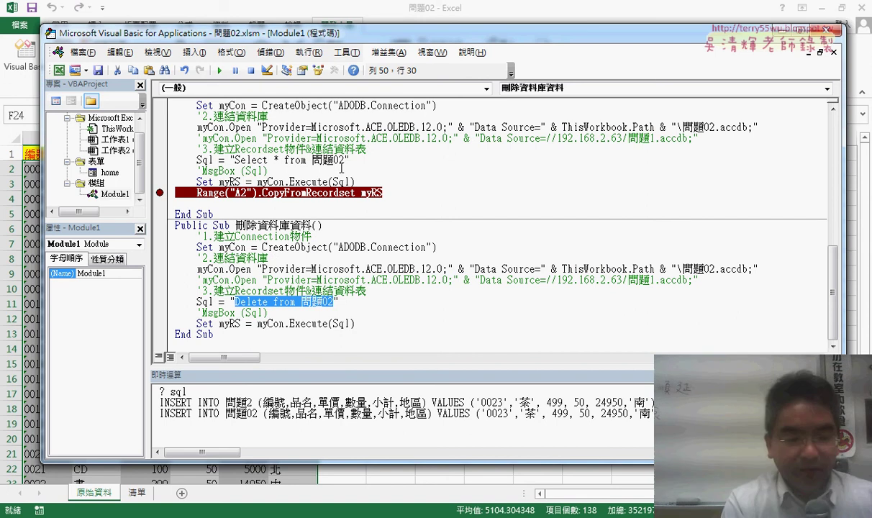
drag(337, 171, 238, 162)
drag(326, 309, 243, 305)
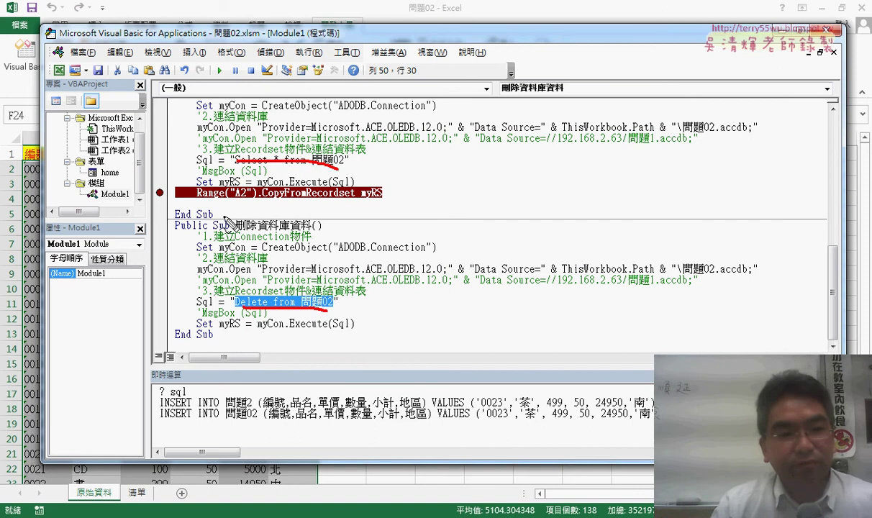
mouse_move(216, 153)
mouse_down()
mouse_move(131, 177)
mouse_move(176, 281)
mouse_move(220, 291)
mouse_move(209, 301)
mouse_up()
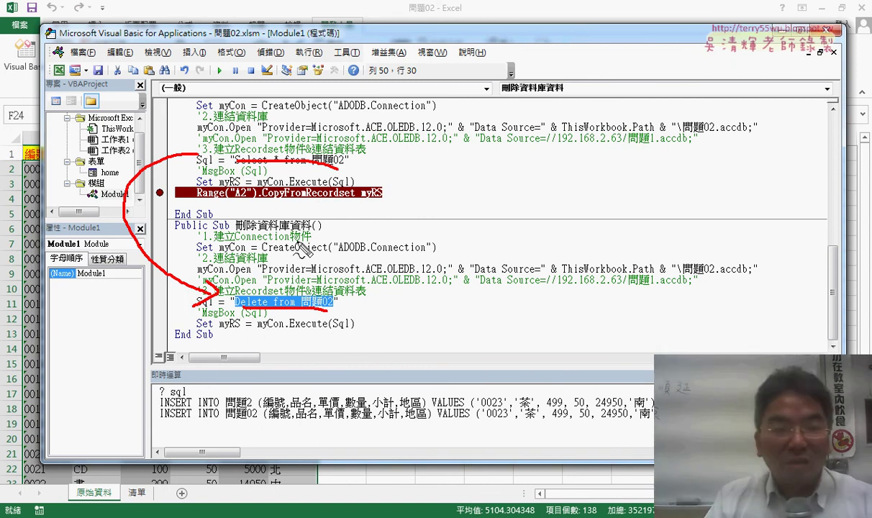
mouse_move(238, 230)
mouse_down()
mouse_move(251, 241)
mouse_move(306, 229)
mouse_up()
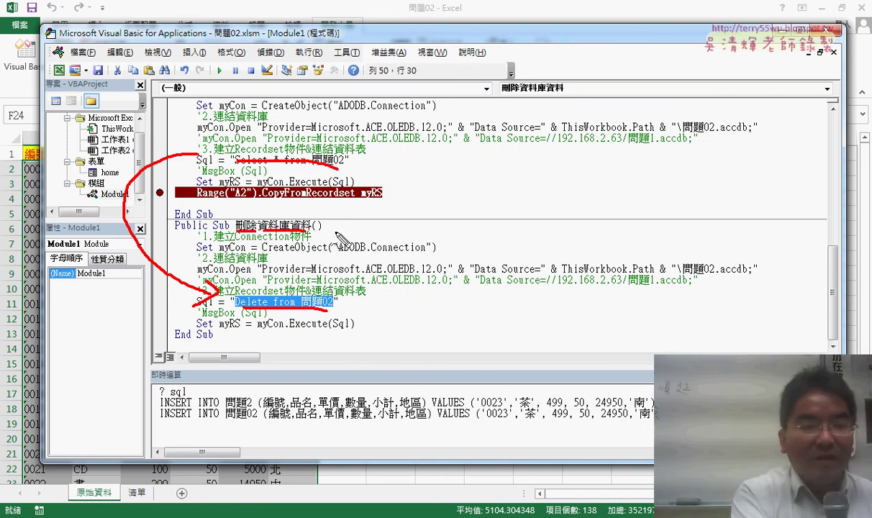
key(Escape)
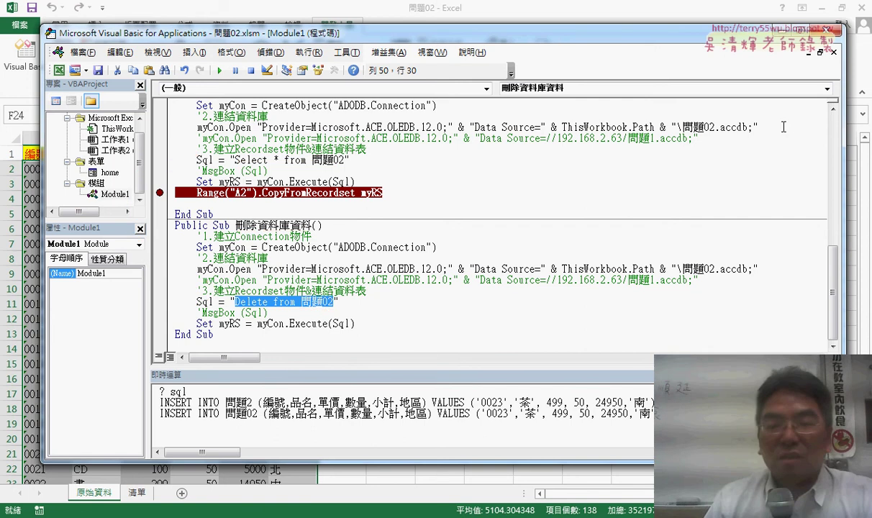
click(796, 32)
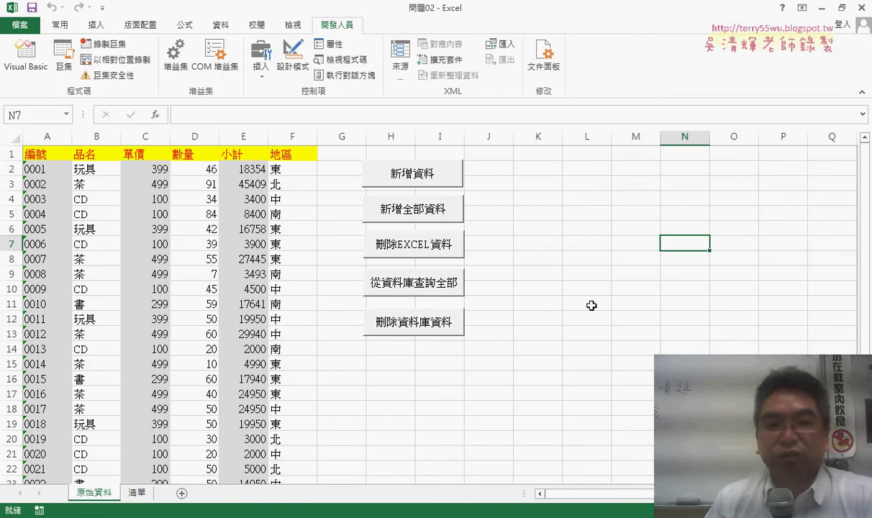
Run the 刪除資料庫資料 button and switch to Access to view table 問題02
click(407, 328)
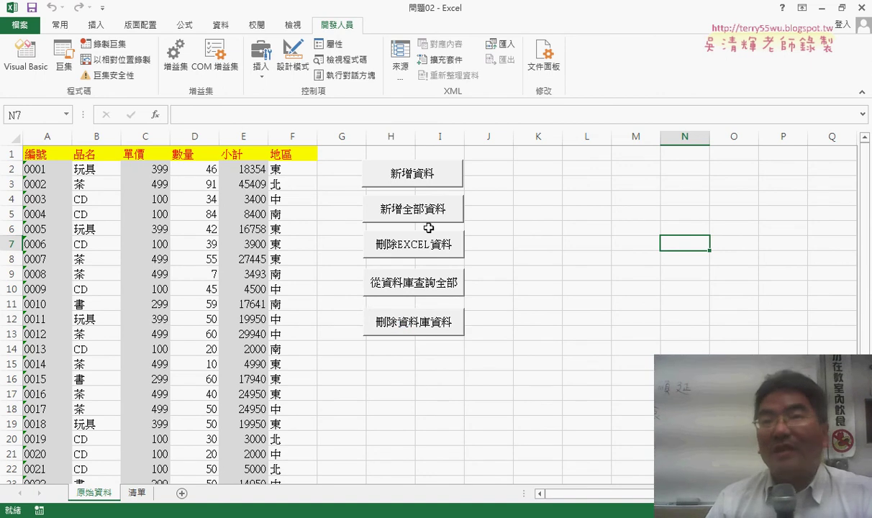
key(alt+Tab)
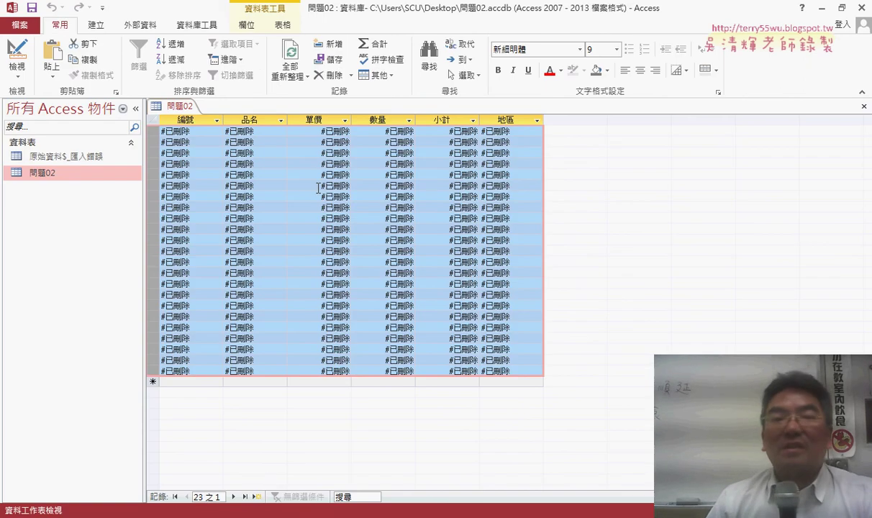
Refresh table 問題02 in Access to confirm it is empty, then close Access
click(290, 56)
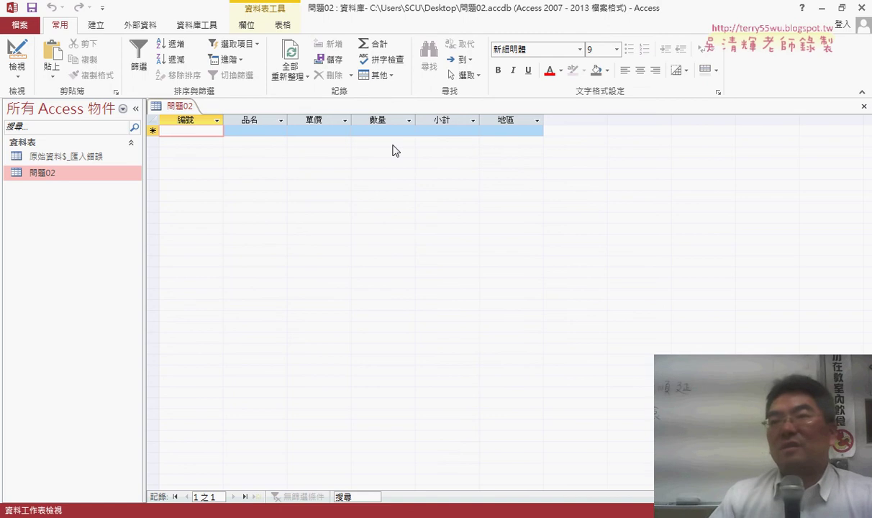
click(863, 10)
click(572, 378)
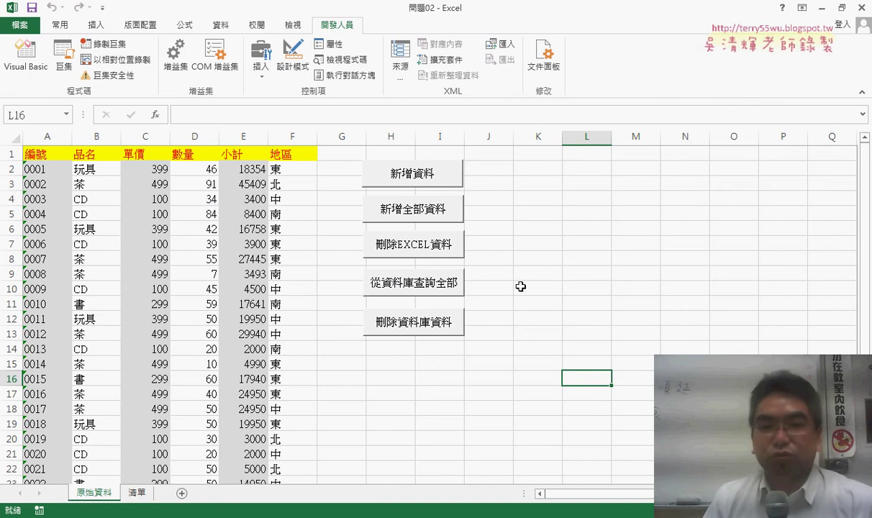
Re-add all rows to the database, clear the sheet, and query them back into A2 without the breakpoint
click(410, 211)
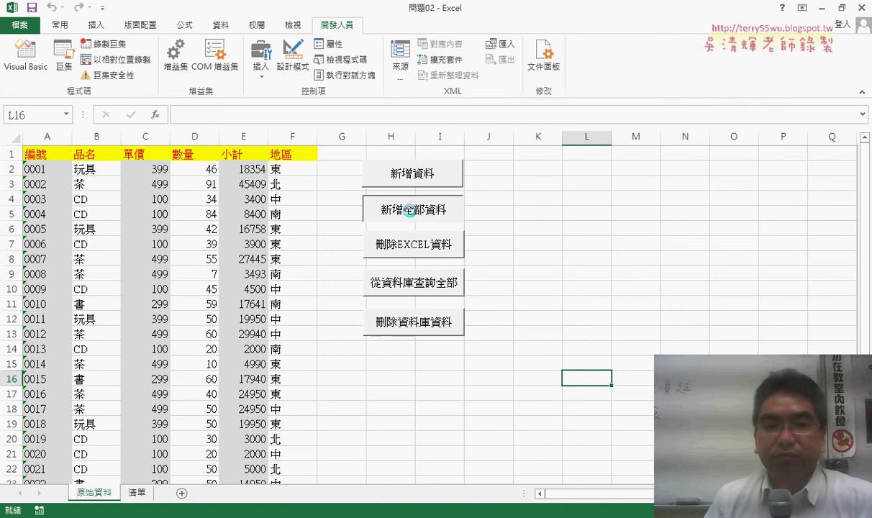
click(480, 312)
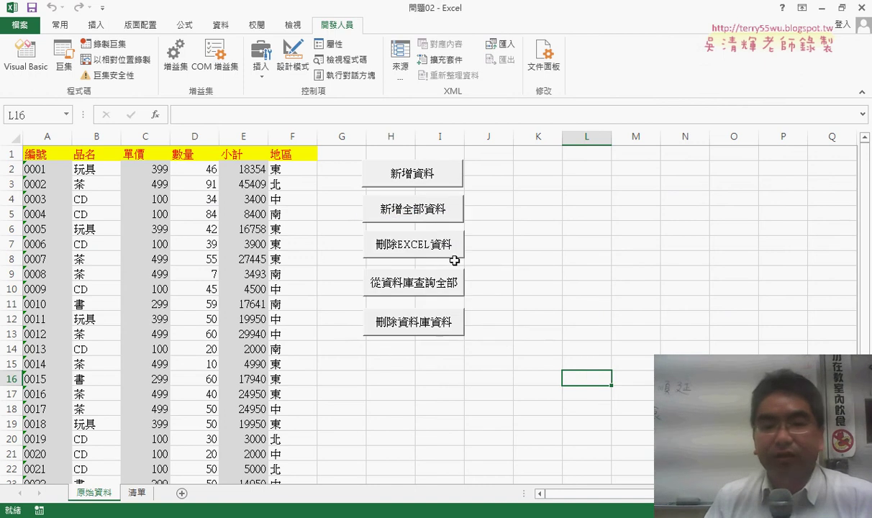
click(435, 257)
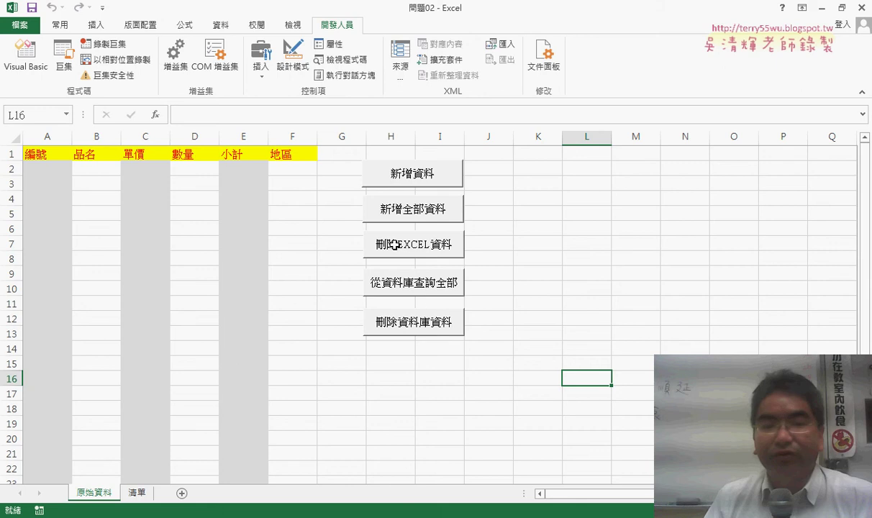
click(422, 288)
click(160, 224)
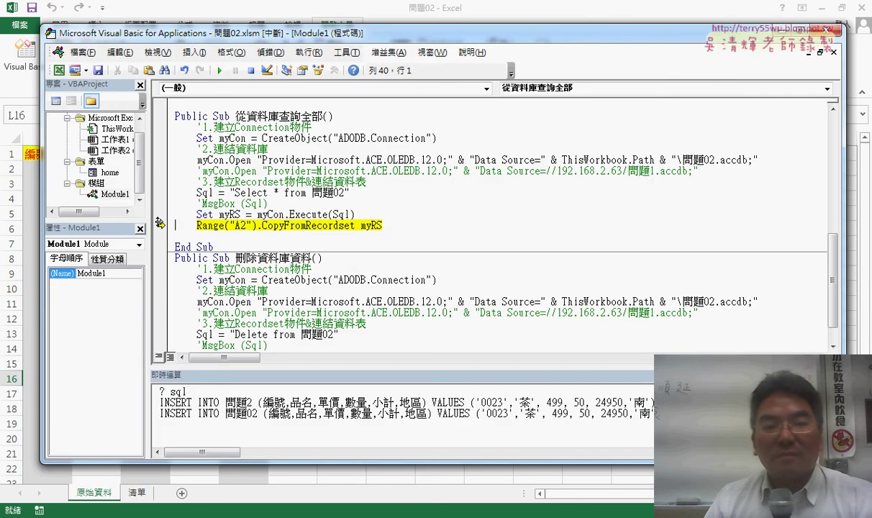
click(219, 70)
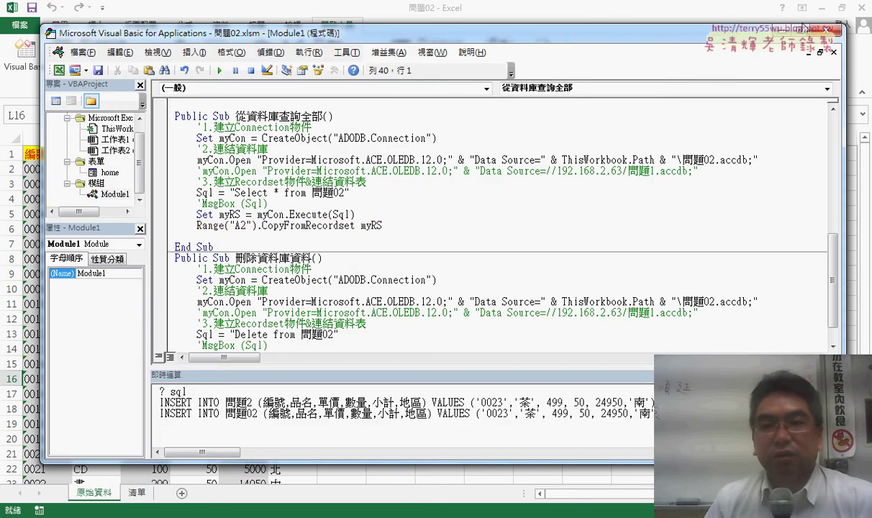
click(801, 29)
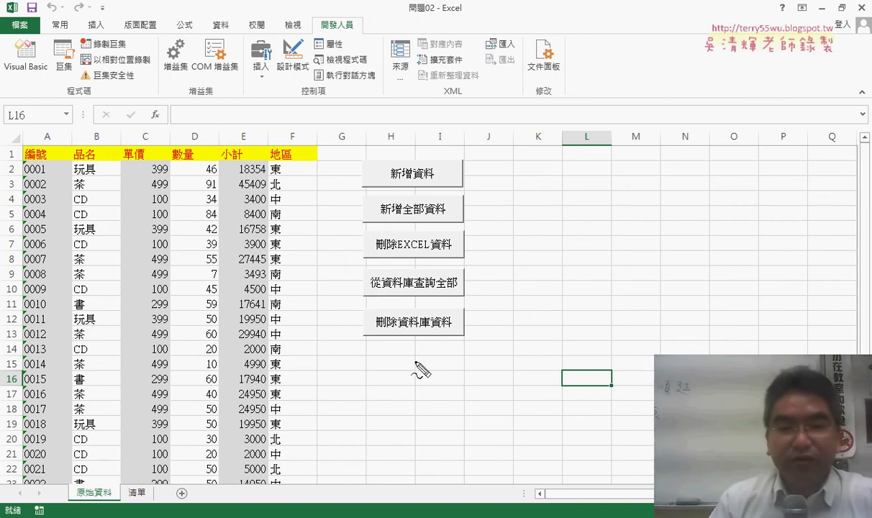
Highlight the lower macro buttons and open the 刪除EXCEL資料 button's context menu
mouse_move(416, 364)
mouse_down()
mouse_move(477, 249)
mouse_move(425, 370)
mouse_move(412, 365)
mouse_up()
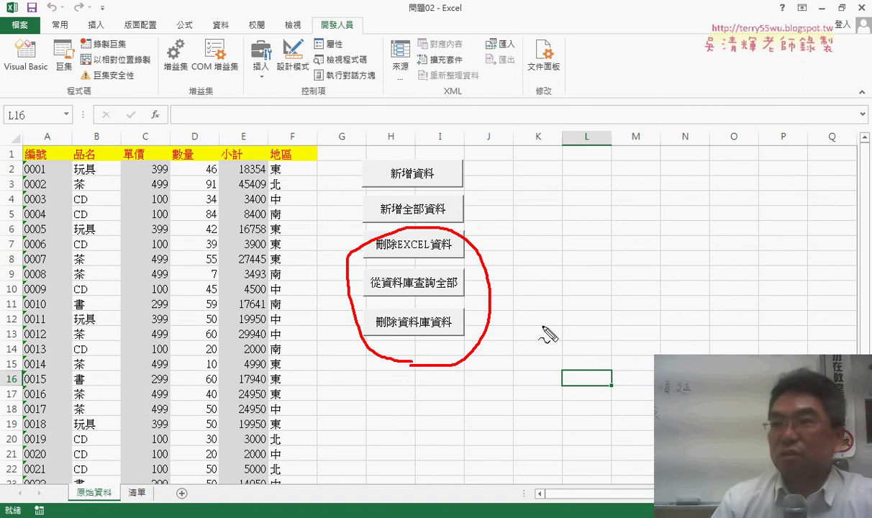
key(Escape)
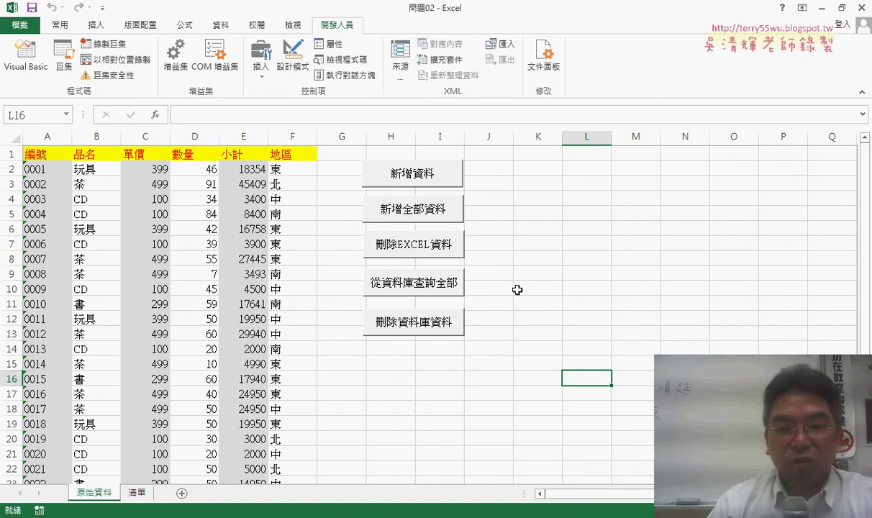
right_click(453, 246)
Edit the 刪除EXCEL資料 macro and review the clear-sheet and query-all procedures in Module1
click(506, 355)
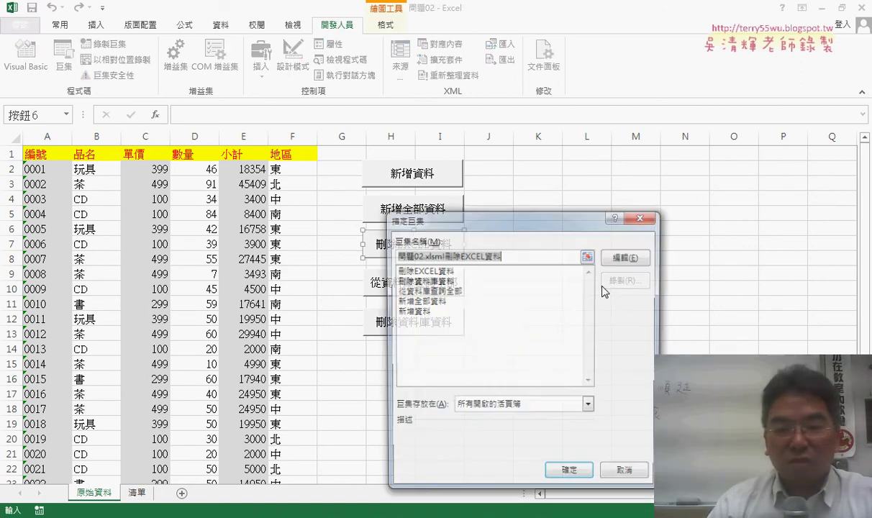
click(625, 258)
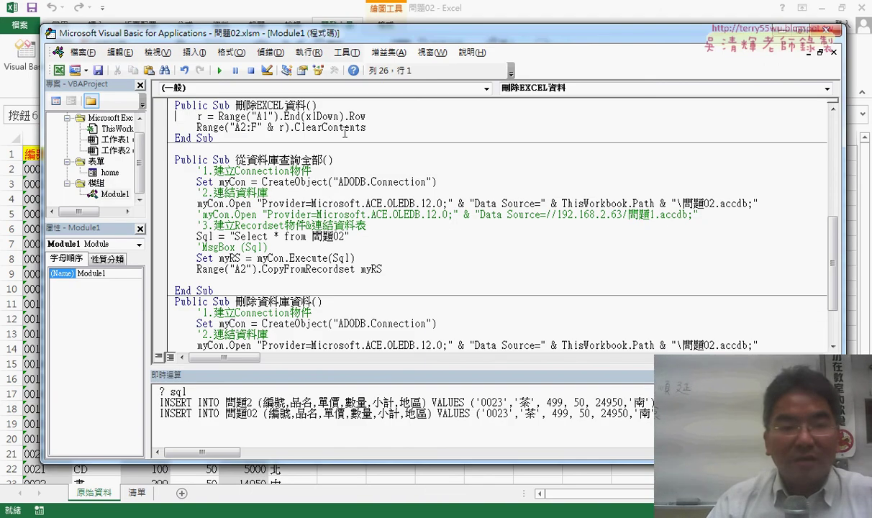
drag(366, 128, 175, 116)
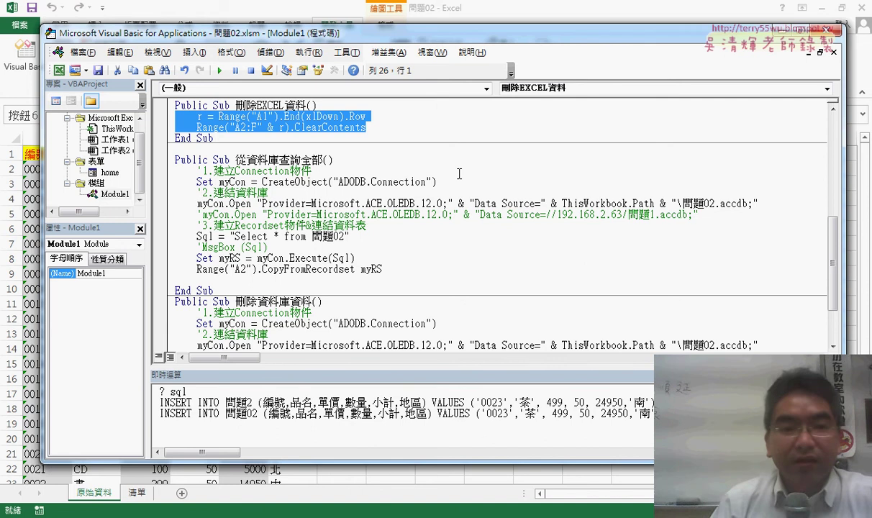
drag(236, 160, 290, 160)
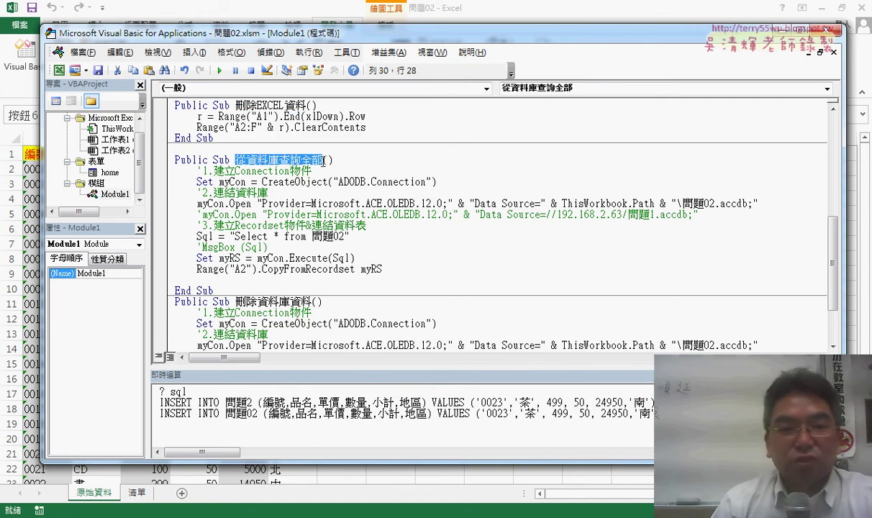
drag(383, 269, 159, 179)
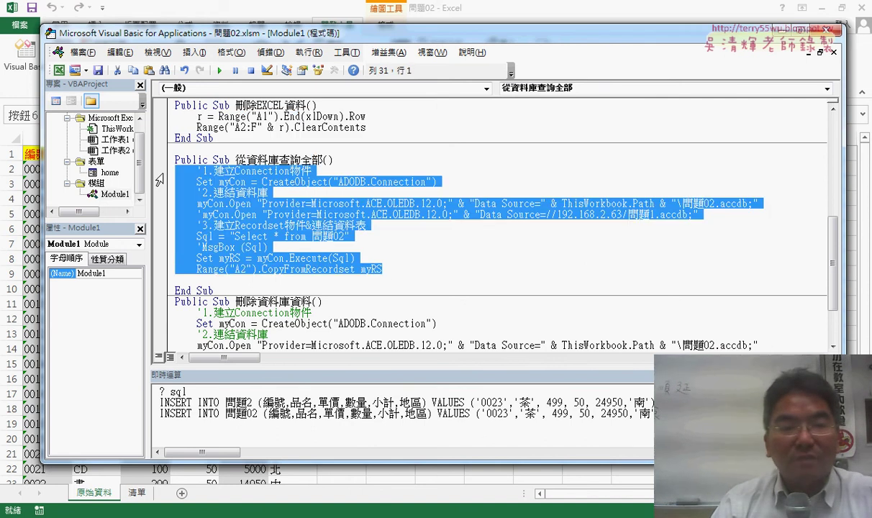
scroll(159, 179, up, 3)
scroll(159, 179, up, 1)
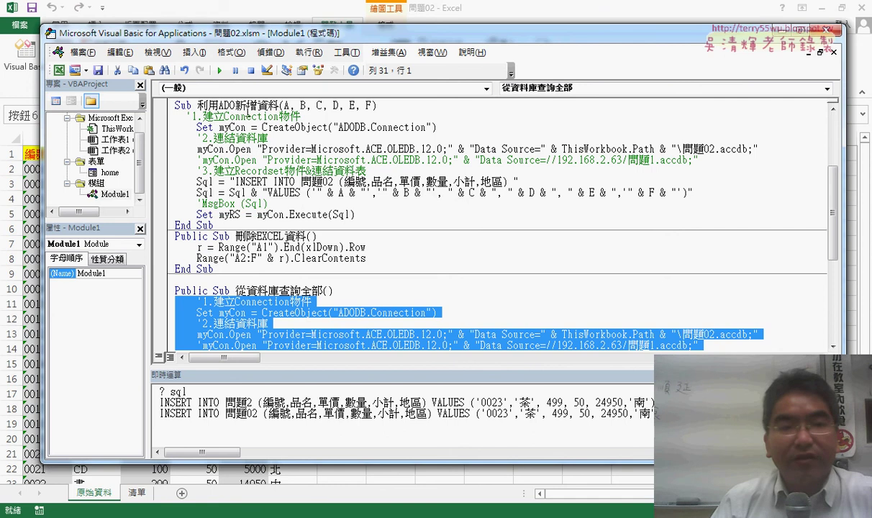
scroll(343, 206, down, 2)
scroll(349, 262, down, 2)
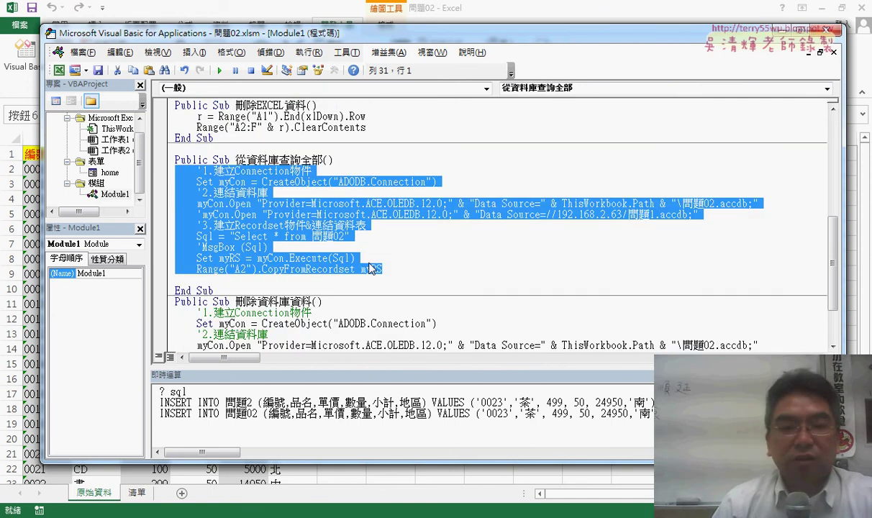
scroll(370, 268, down, 2)
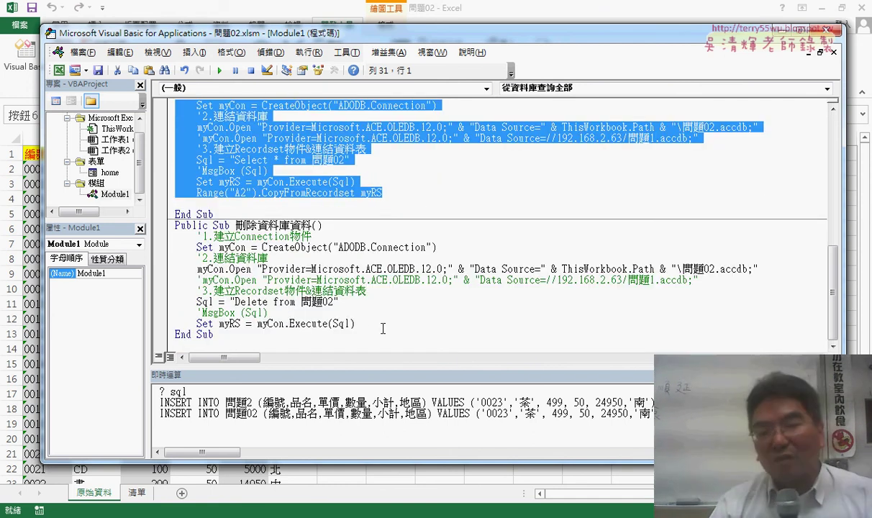